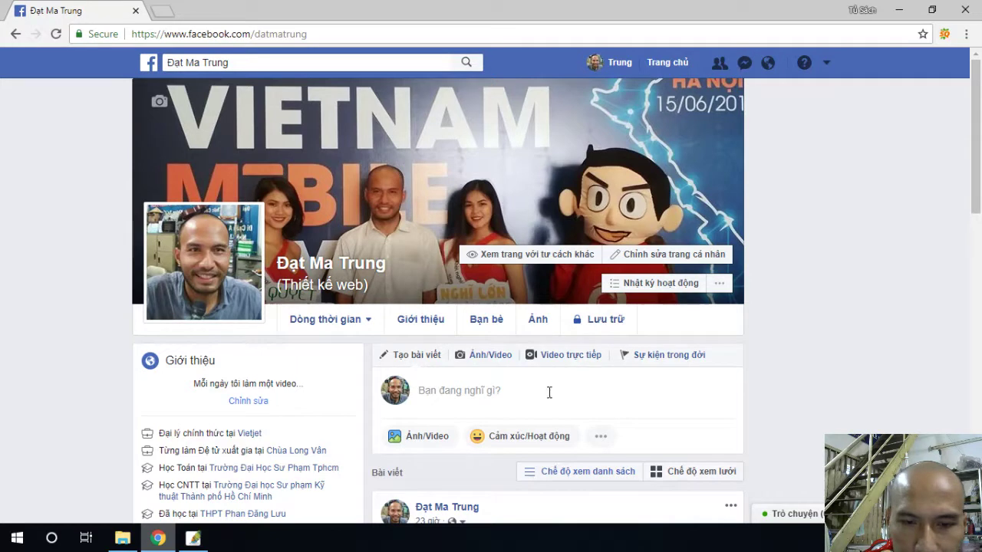
# Glance at Photoshop, then return to Chrome's Facebook profile and open a new browser tab.
pyautogui.click(192, 538)
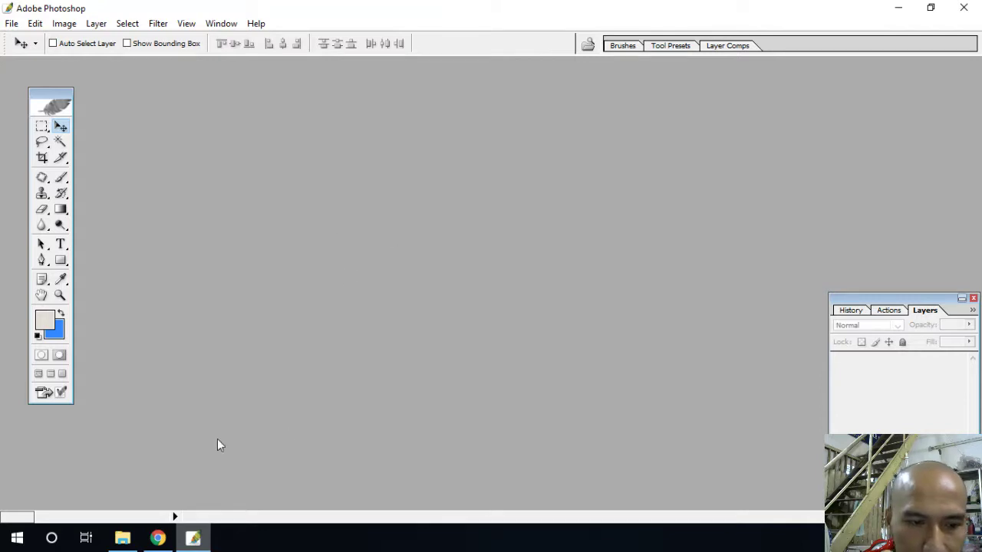
pyautogui.click(157, 538)
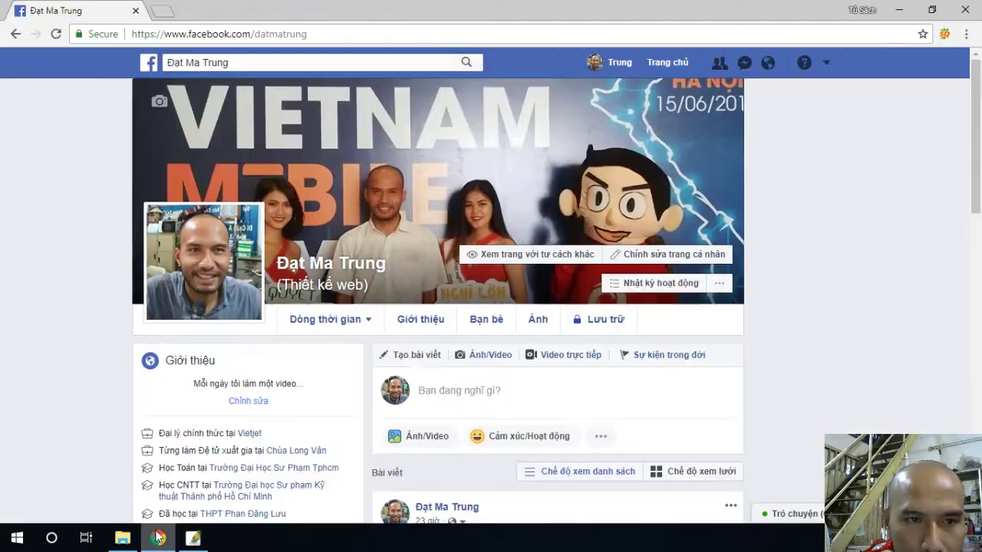
pyautogui.click(162, 14)
# Go to dang.vn and follow its Download link to the Drive Design > Photoshop folder.
pyautogui.write('d')
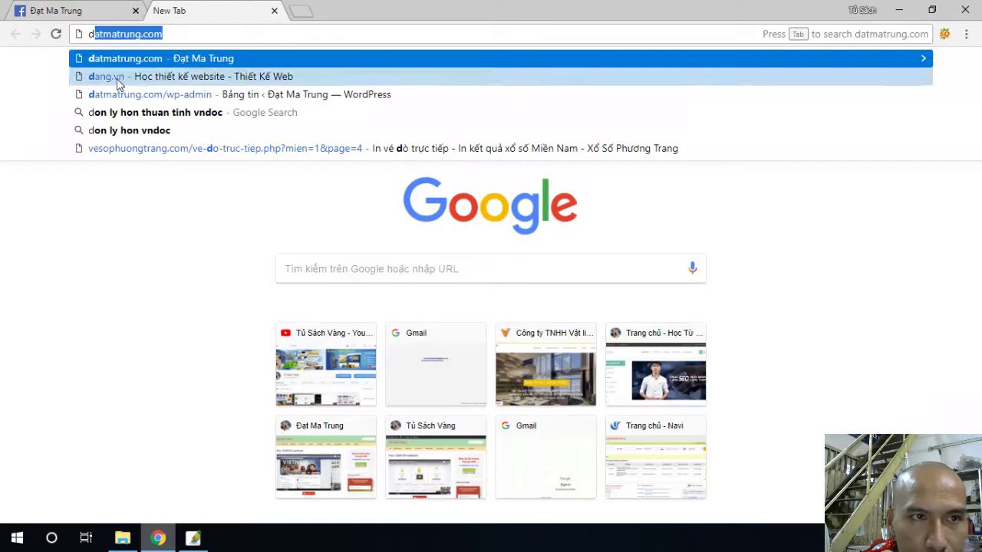
pyautogui.click(117, 78)
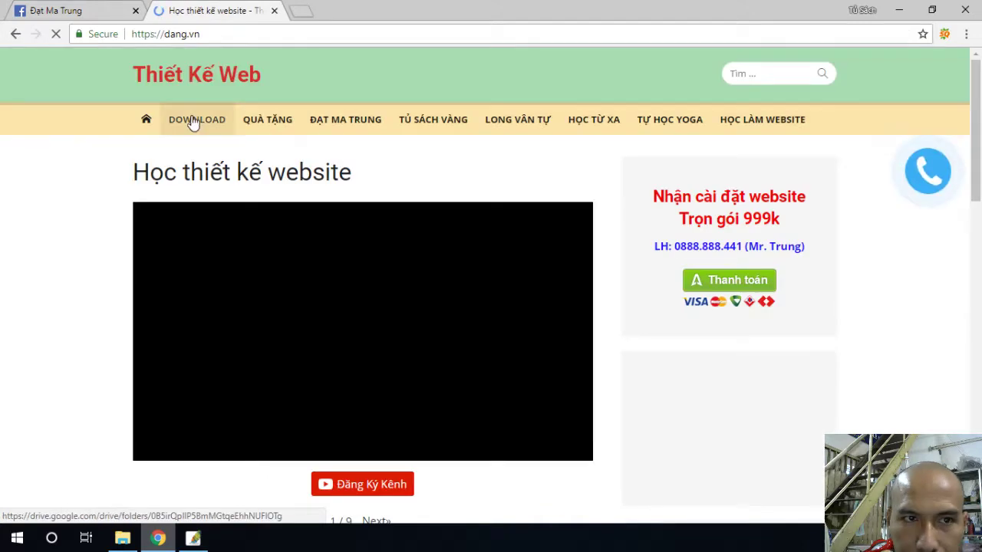
pyautogui.click(193, 121)
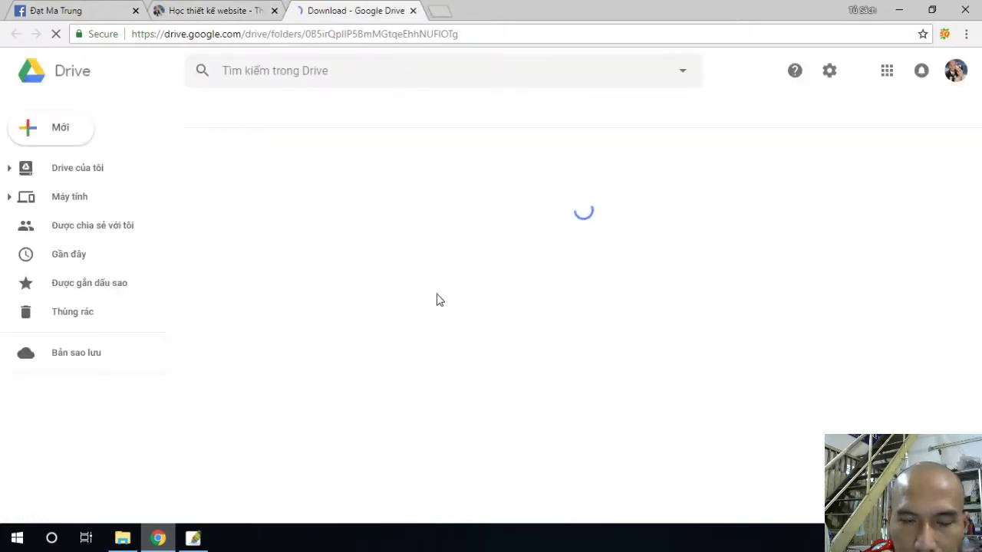
pyautogui.doubleClick(245, 247)
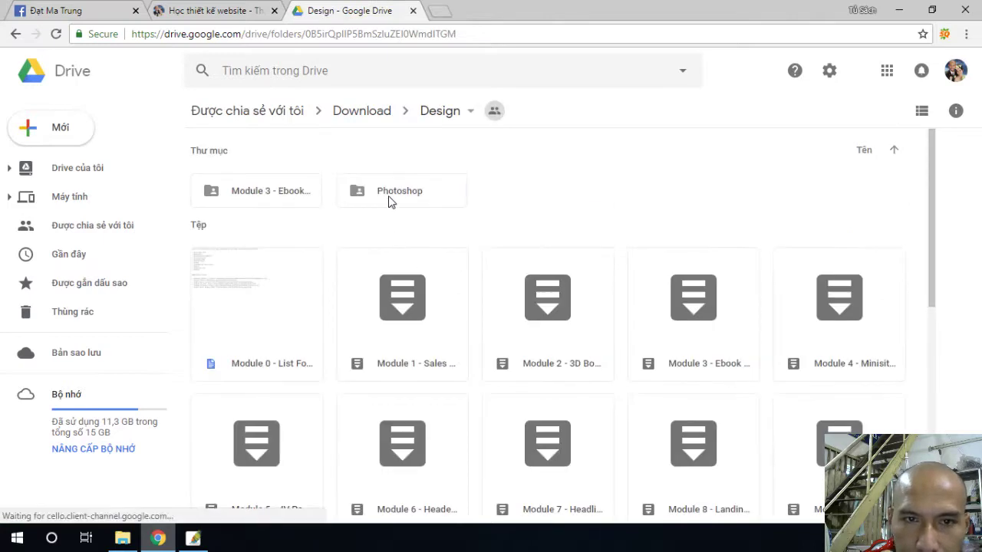
pyautogui.doubleClick(392, 195)
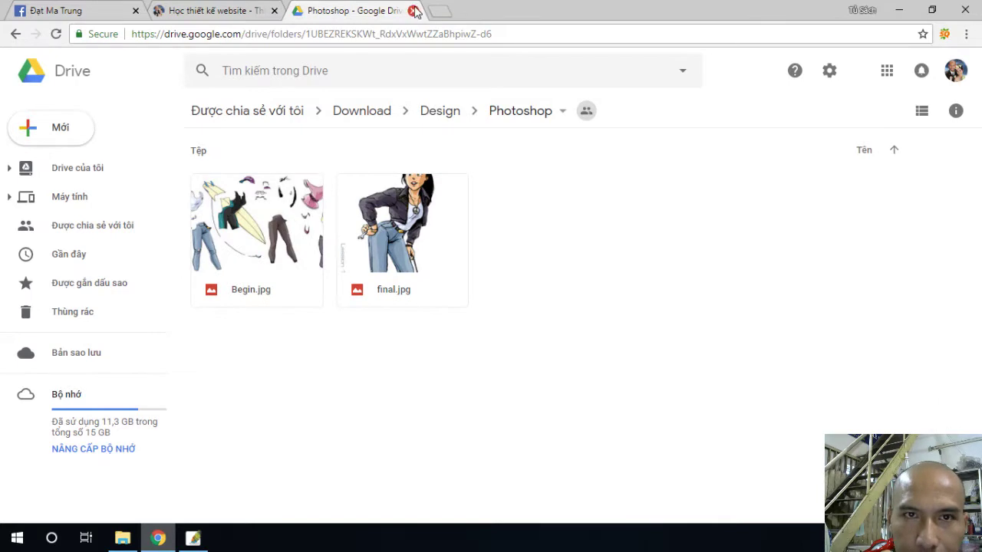
# Close the Drive and dang.vn tabs and switch back to Photoshop.
pyautogui.hotkey('ctrl', 'w')
pyautogui.click(274, 11)
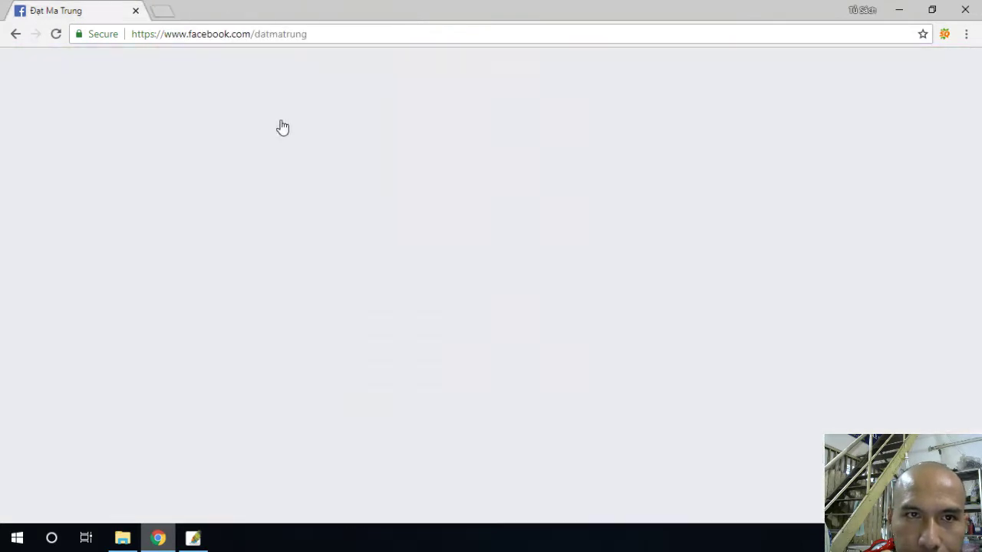
pyautogui.hotkey('alt', 'Tab')
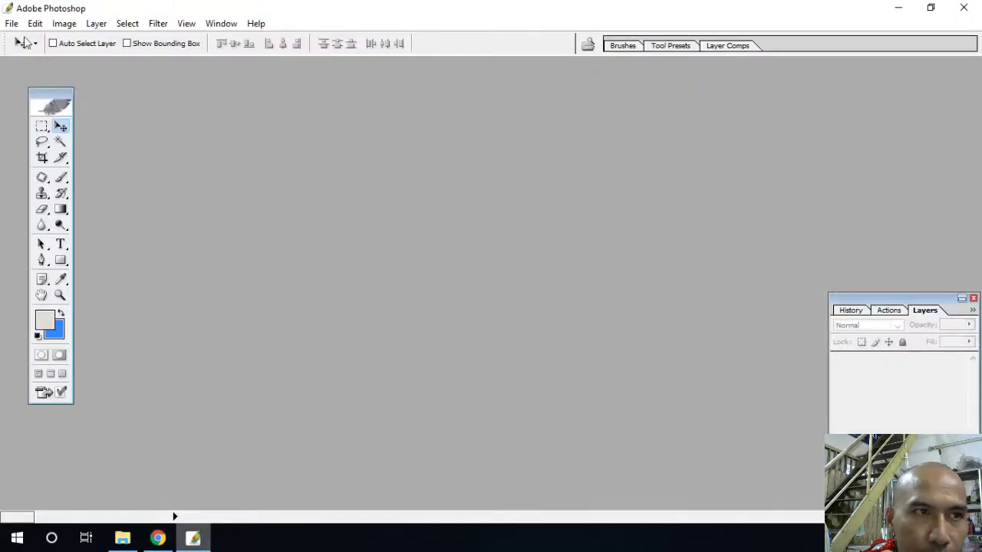
# Open final.jpg and Begin.jpg together, placing final.jpg on the right and Begin.jpg fully visible.
pyautogui.click(12, 23)
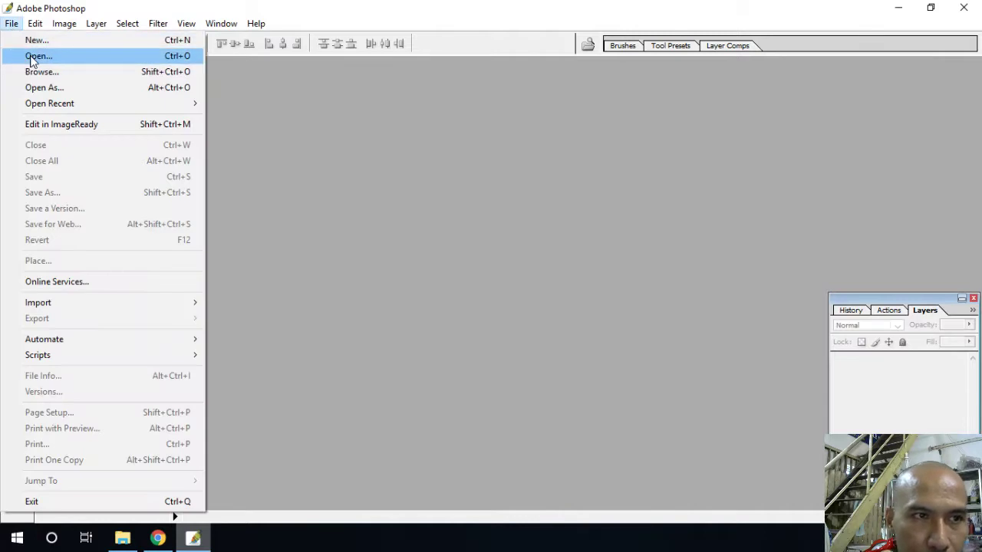
pyautogui.click(32, 56)
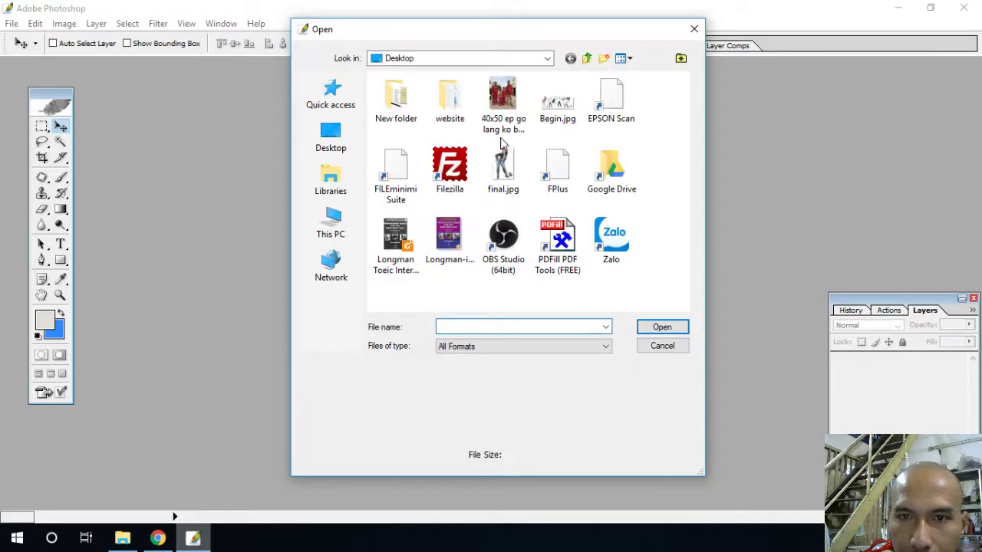
pyautogui.click(557, 100)
pyautogui.keyDown('ctrl'); pyautogui.click(504, 169); pyautogui.keyUp('ctrl')
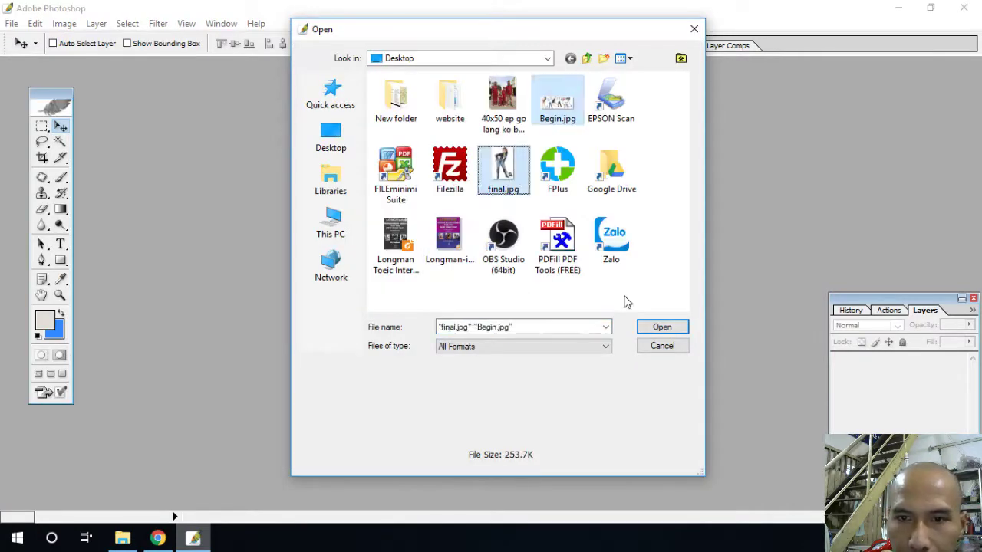
pyautogui.click(662, 326)
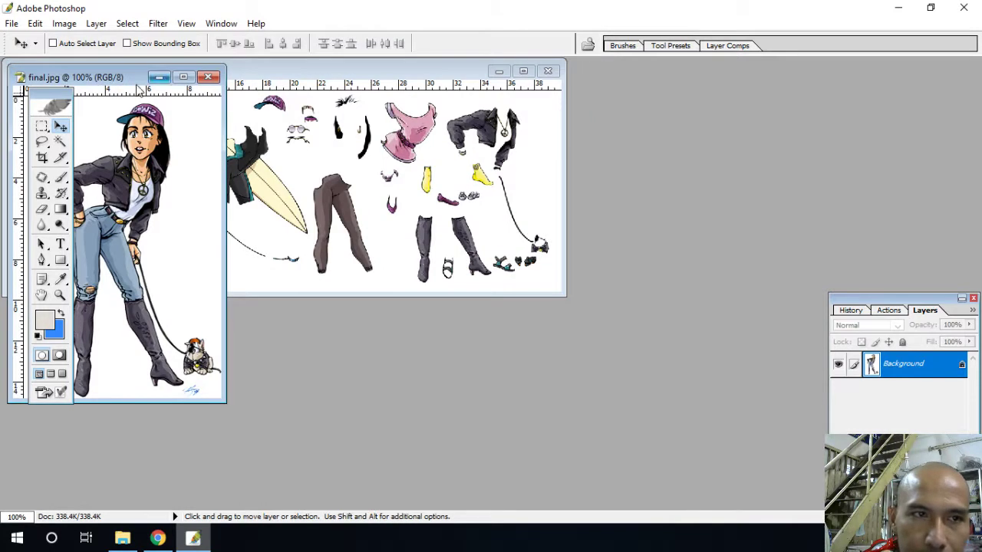
pyautogui.moveTo(114, 76); pyautogui.dragTo(863, 70)
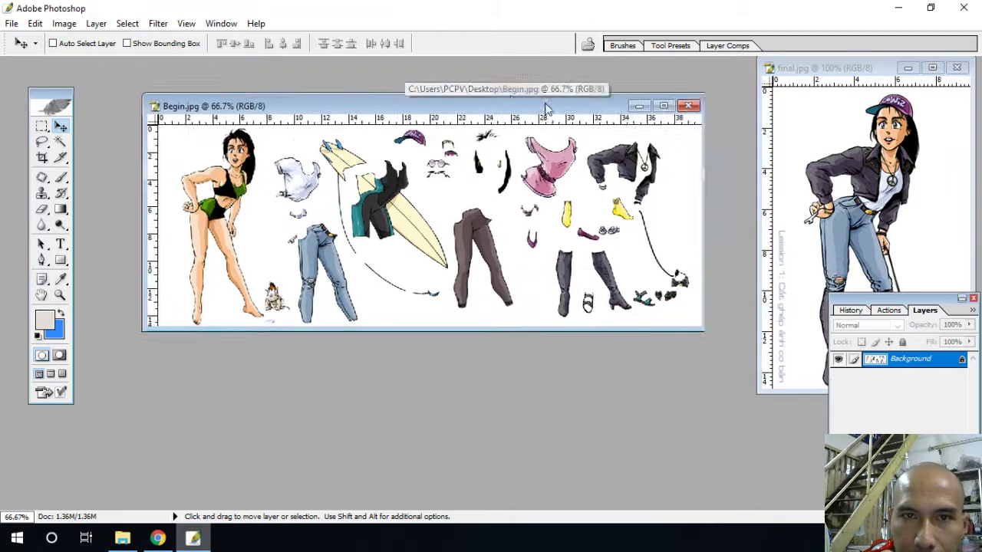
pyautogui.moveTo(407, 76); pyautogui.dragTo(538, 105)
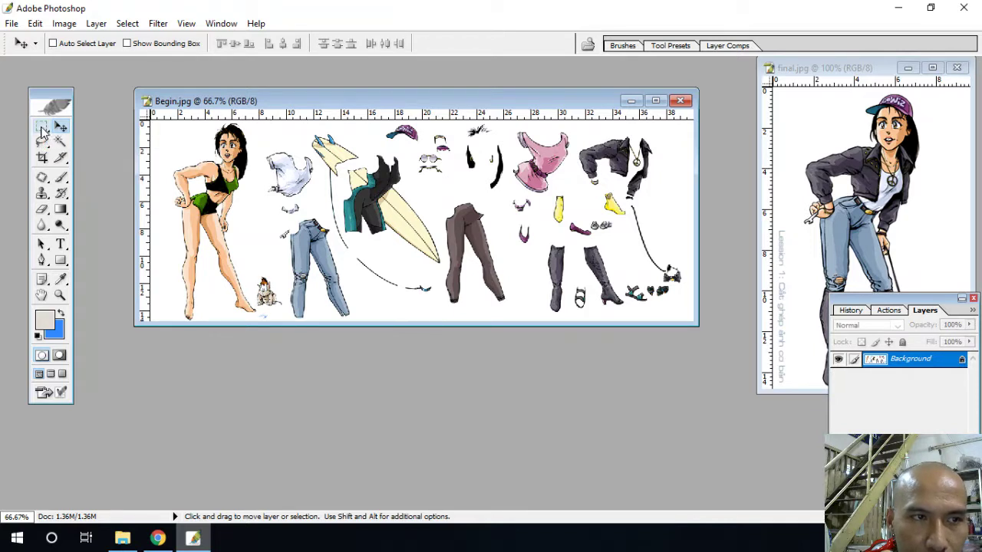
pyautogui.click(42, 127)
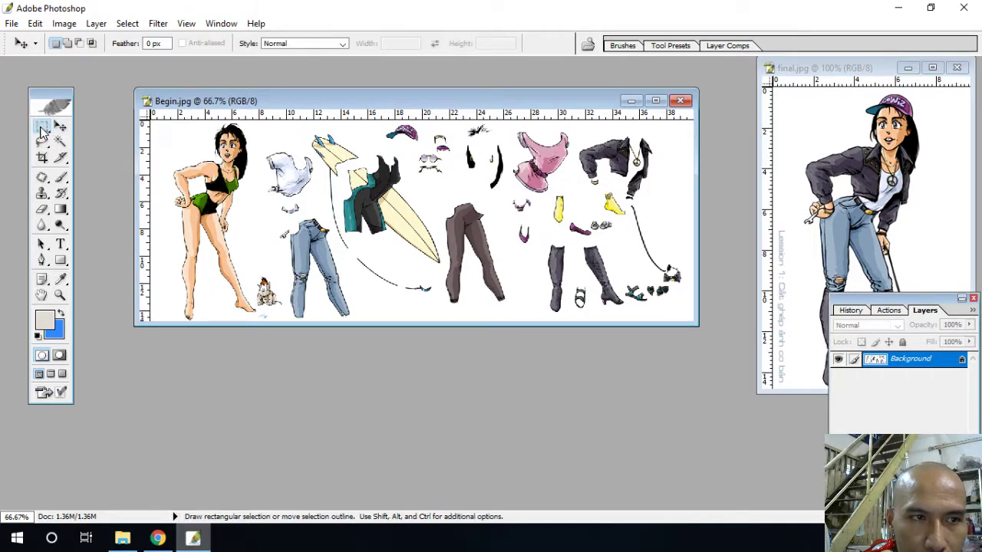
pyautogui.moveTo(161, 123)
pyautogui.mouseDown()
pyautogui.moveTo(246, 307)
pyautogui.moveTo(262, 316)
pyautogui.mouseUp()
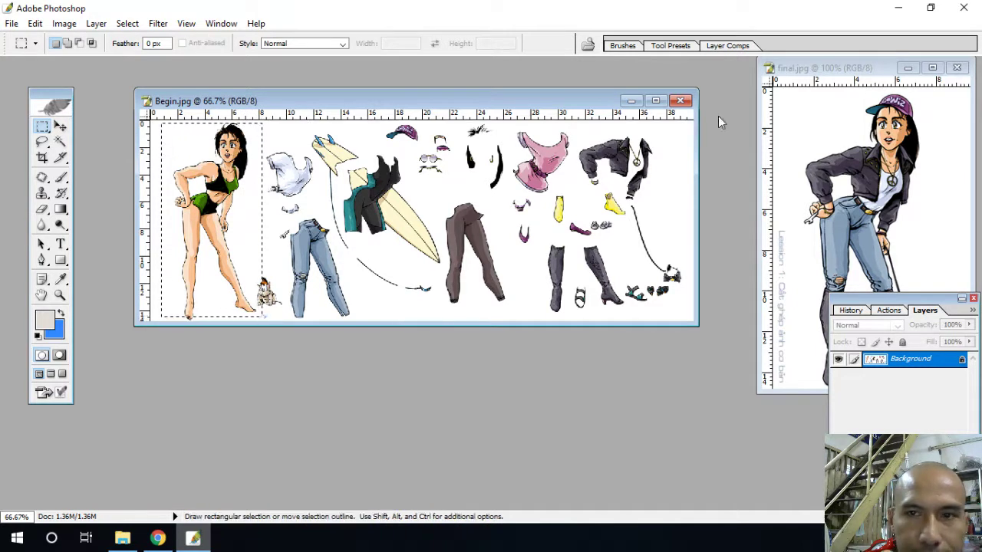
pyautogui.click(656, 100)
pyautogui.hotkey('ctrl', '+')
pyautogui.hotkey('ctrl', '0')
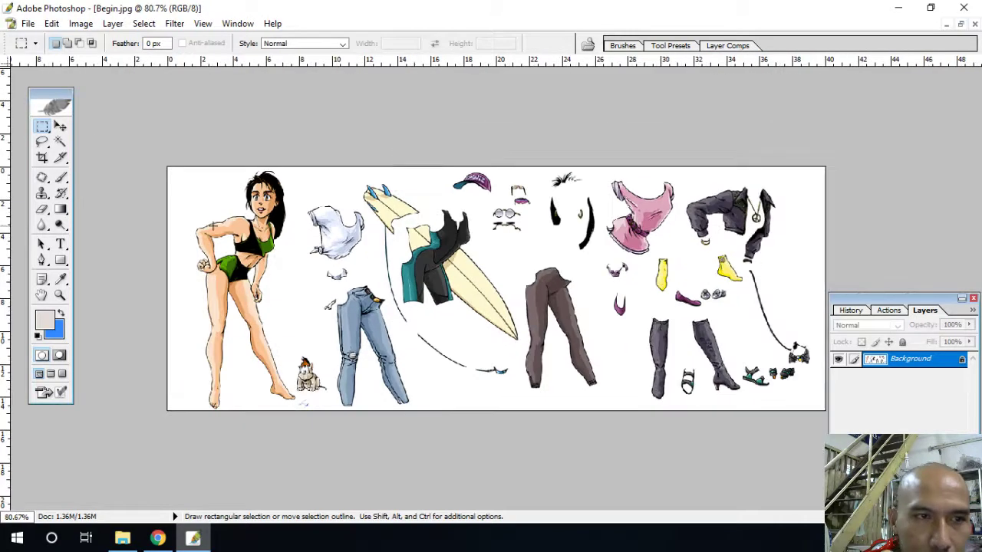
pyautogui.click(45, 130)
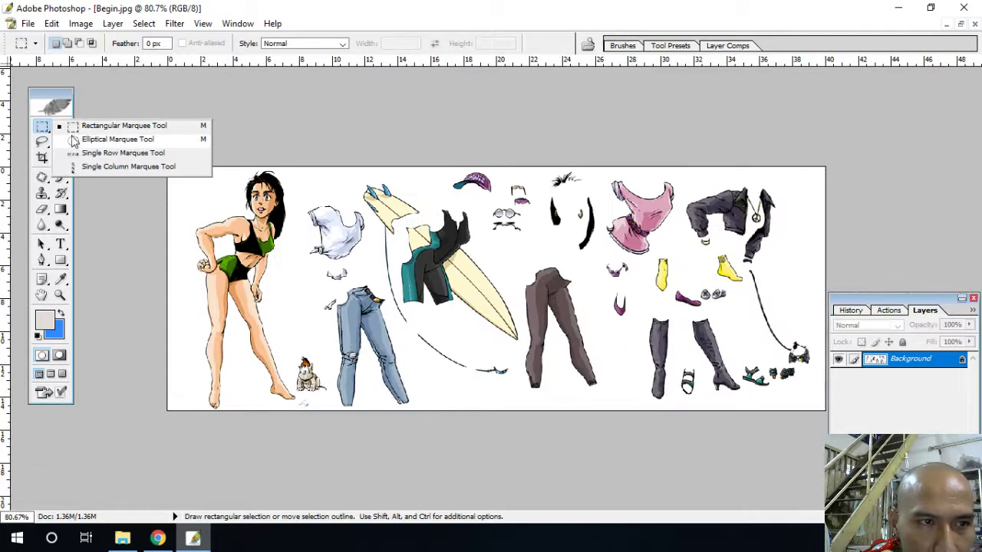
pyautogui.click(74, 140)
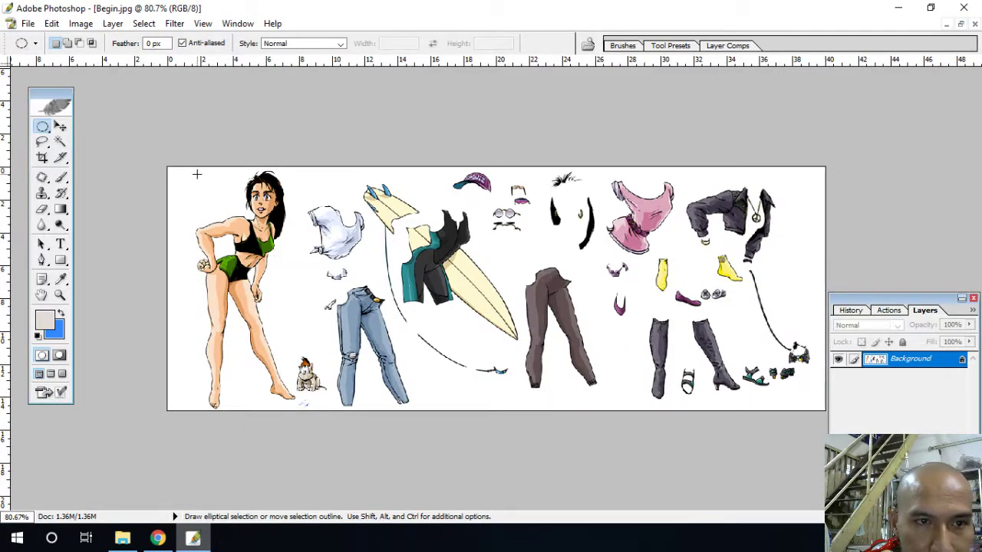
pyautogui.moveTo(186, 164); pyautogui.dragTo(309, 434)
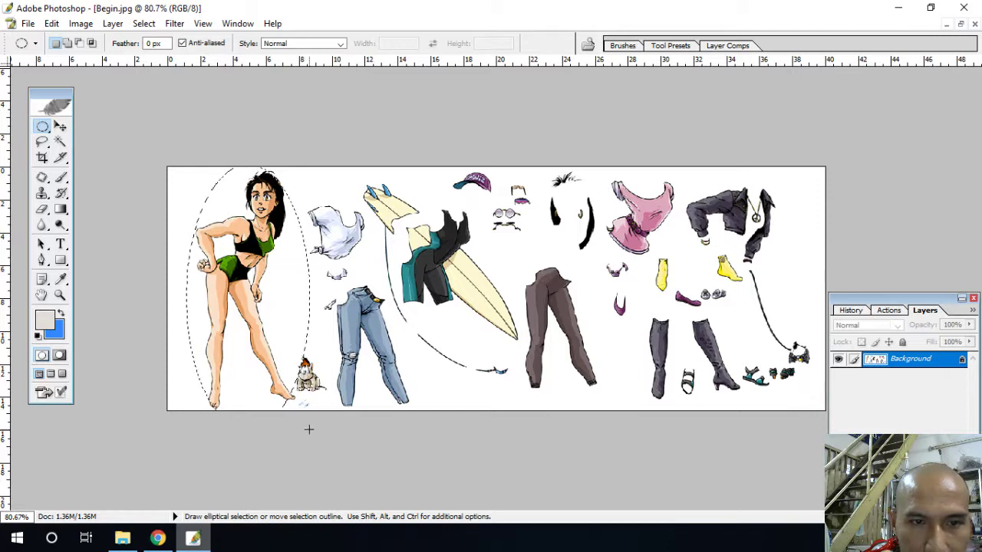
pyautogui.hotkey('ctrl', 'd')
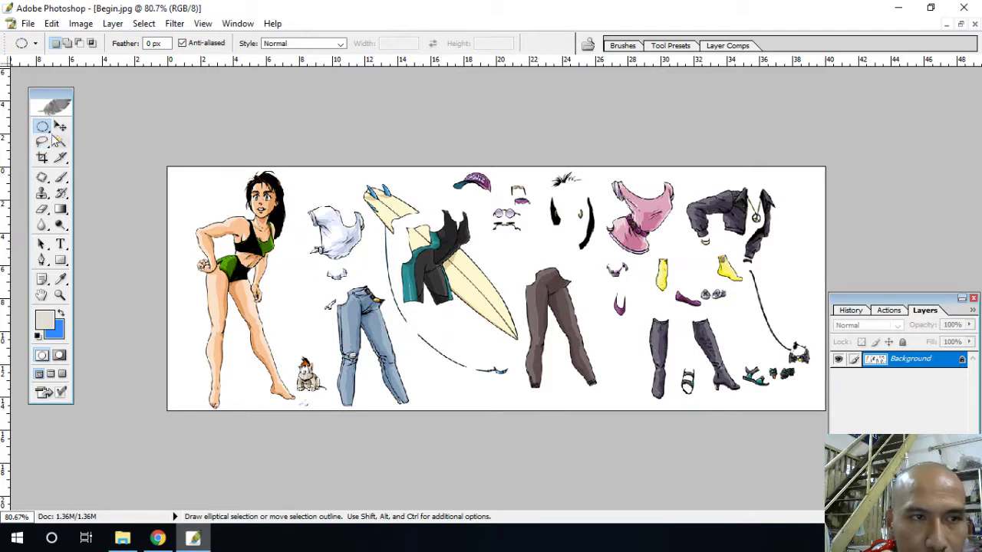
pyautogui.press('shift')
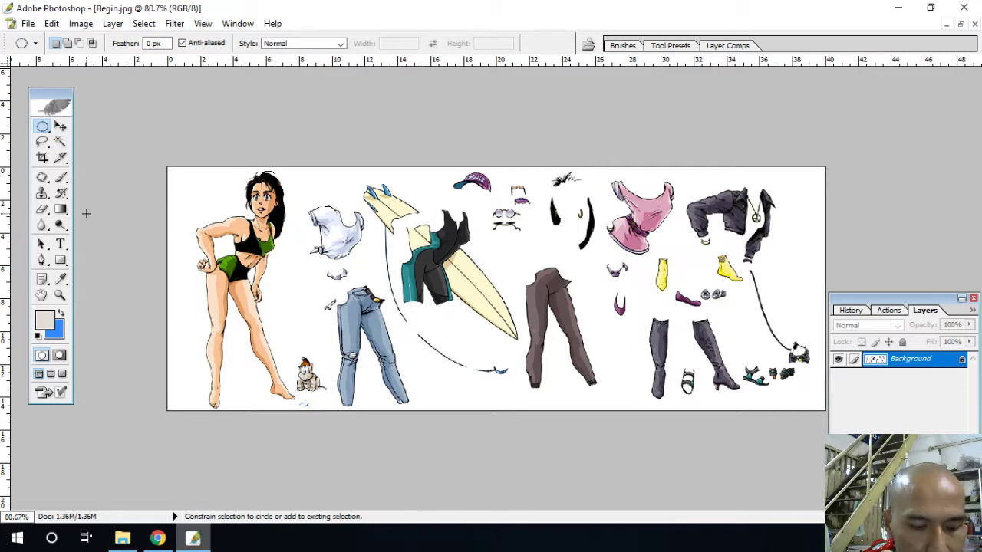
pyautogui.hotkey('shift', 'm')
pyautogui.hotkey('shift', 'm')
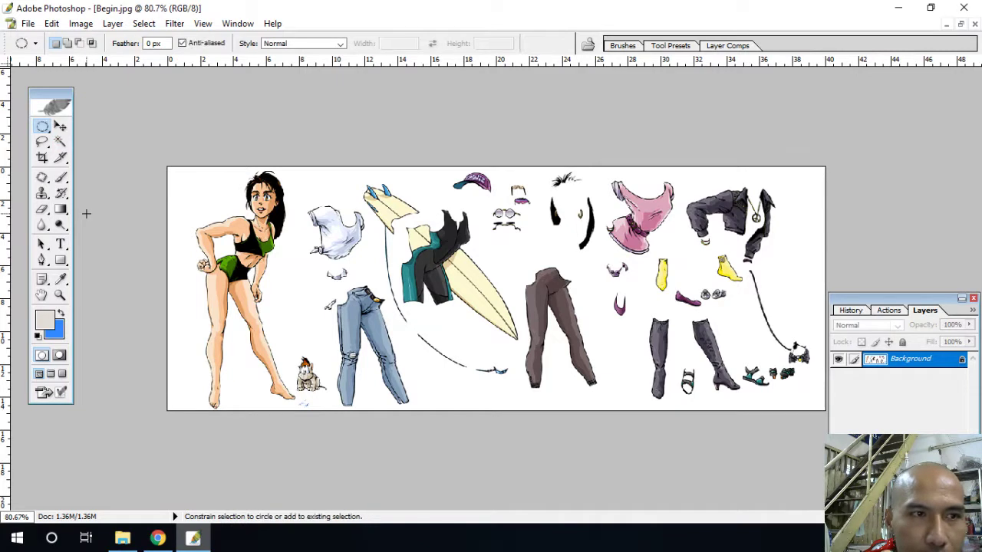
pyautogui.hotkey('shift', 'm')
pyautogui.hotkey('shift', 'm')
pyautogui.hotkey('shift', 'm')
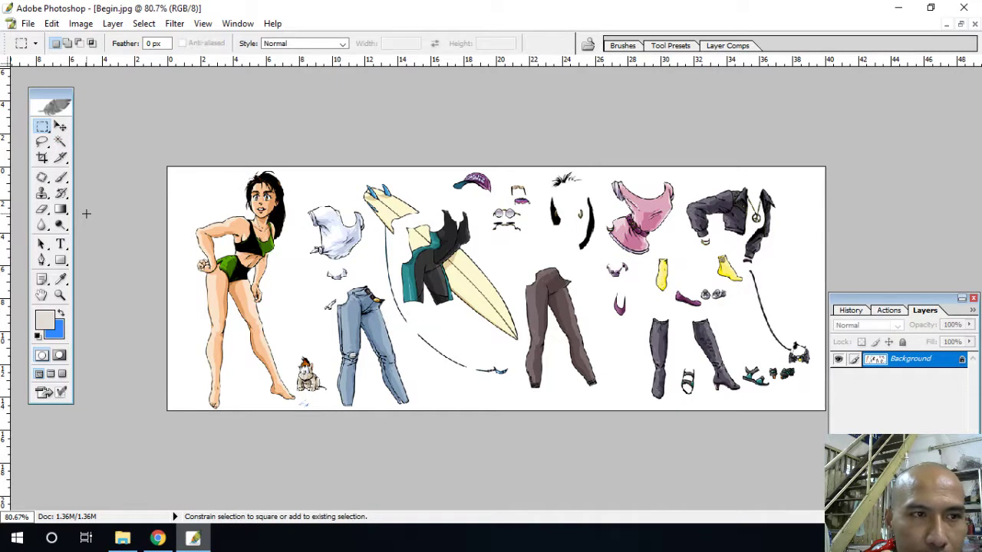
pyautogui.hotkey('shift', 'm')
pyautogui.hotkey('shift', 'm')
pyautogui.hotkey('shift', 'm')
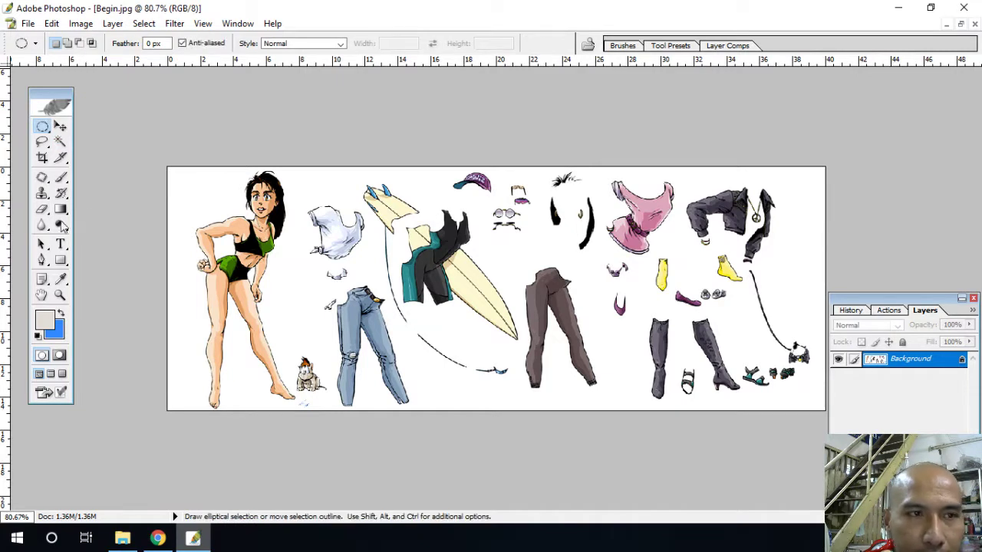
pyautogui.press('shift')
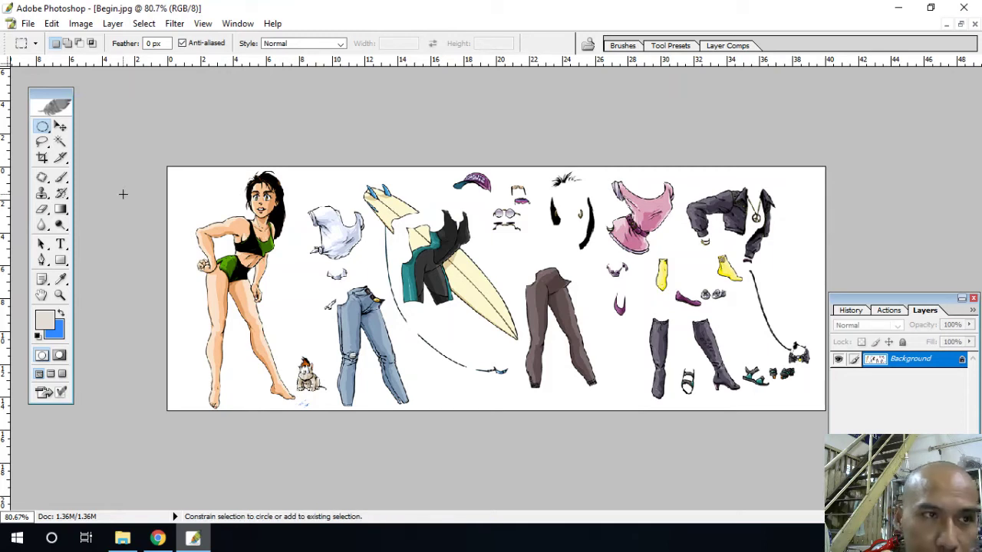
pyautogui.hotkey('shift', 'm')
pyautogui.hotkey('shift', 'm')
pyautogui.hotkey('shift', 'm')
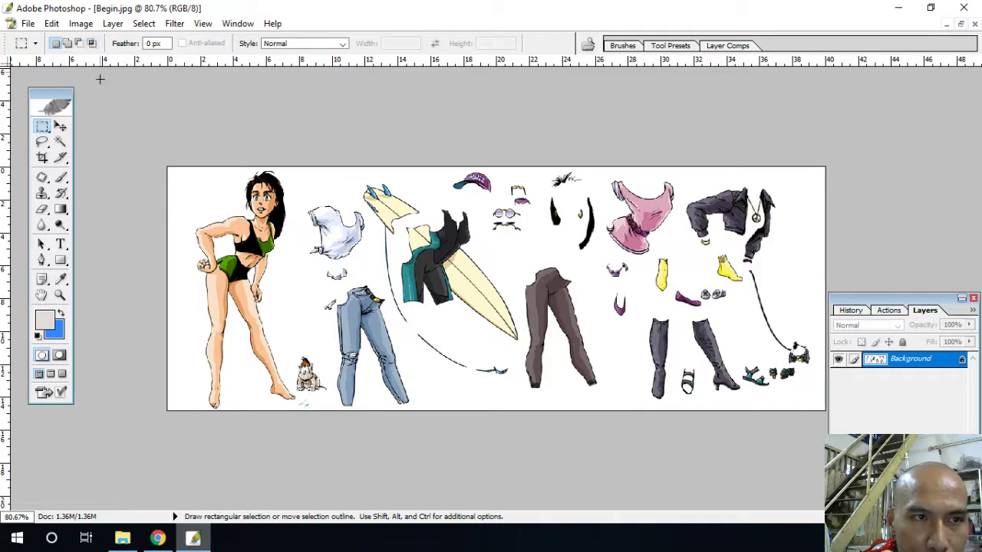
pyautogui.click(43, 143)
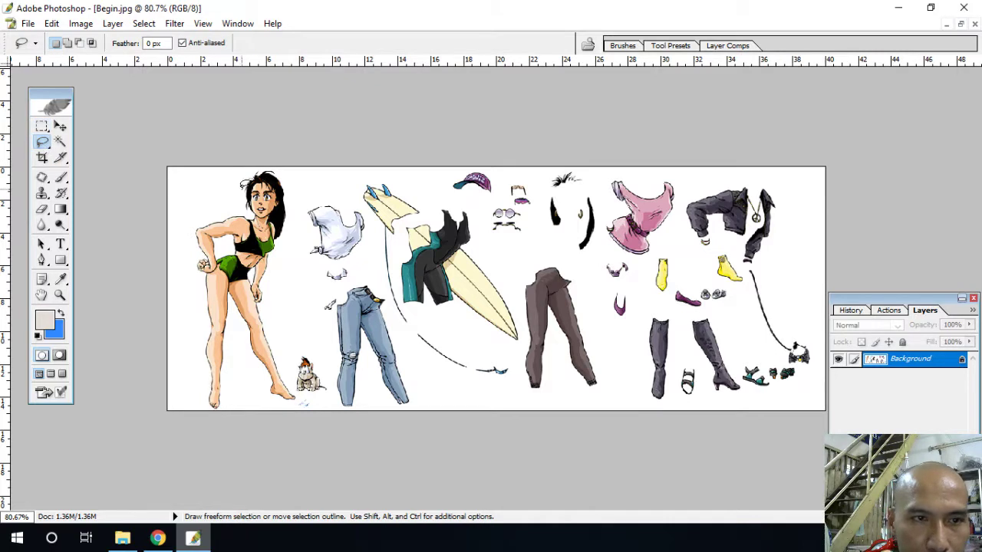
pyautogui.moveTo(227, 164)
pyautogui.mouseDown()
pyautogui.moveTo(181, 349)
pyautogui.moveTo(209, 413)
pyautogui.moveTo(298, 412)
pyautogui.moveTo(290, 376)
pyautogui.moveTo(295, 163)
pyautogui.moveTo(244, 164)
pyautogui.mouseUp()
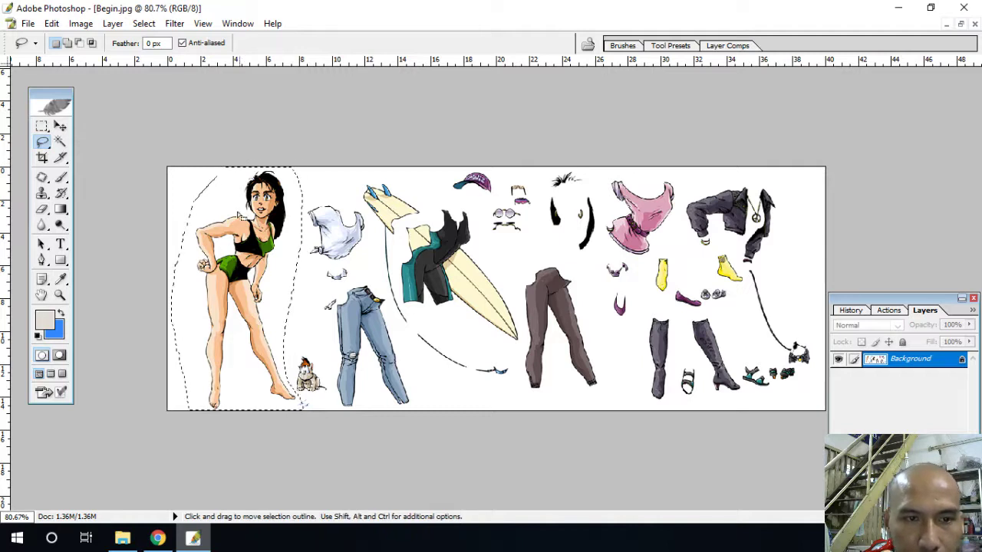
pyautogui.rightClick(43, 144)
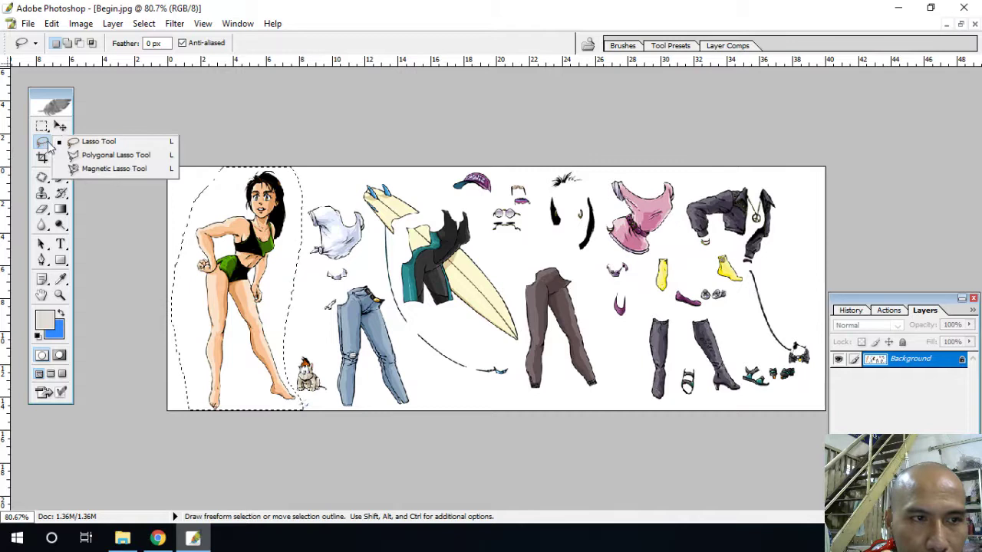
pyautogui.click(115, 155)
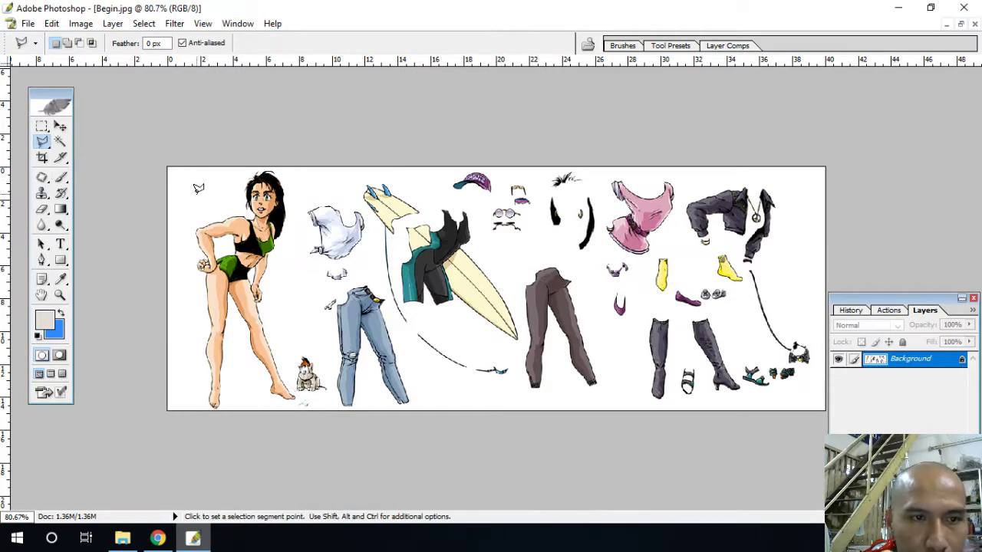
pyautogui.click(177, 397)
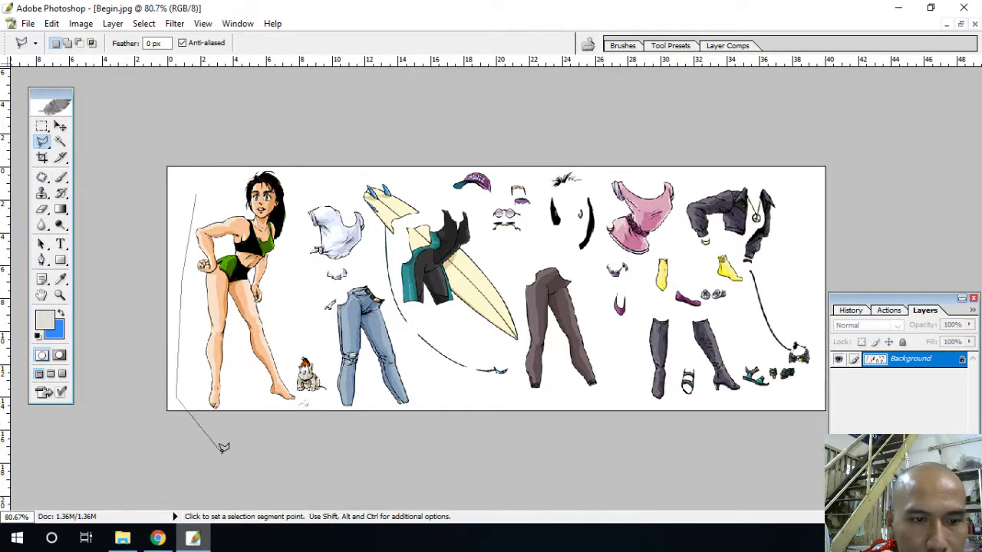
pyautogui.click(240, 466)
pyautogui.click(323, 429)
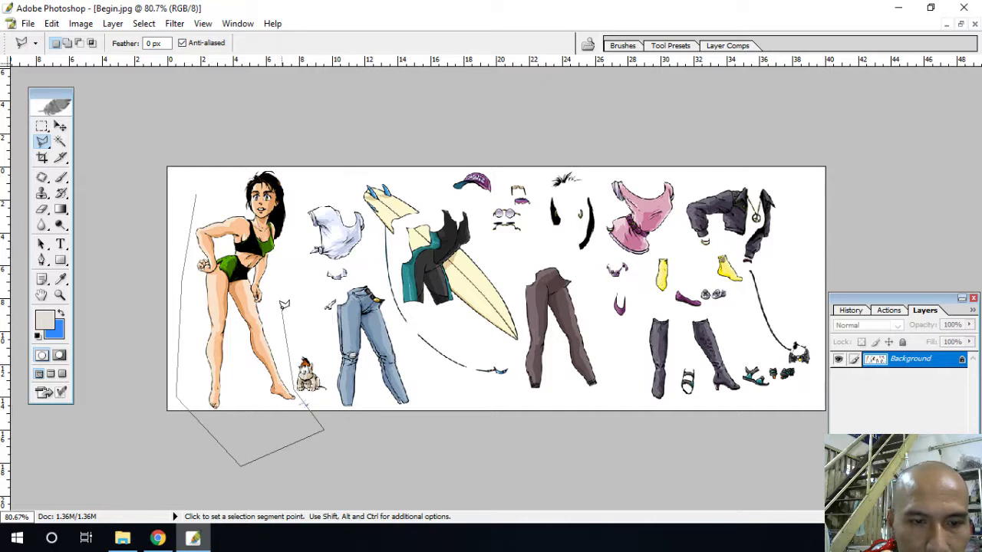
pyautogui.click(283, 305)
pyautogui.click(310, 164)
pyautogui.click(265, 139)
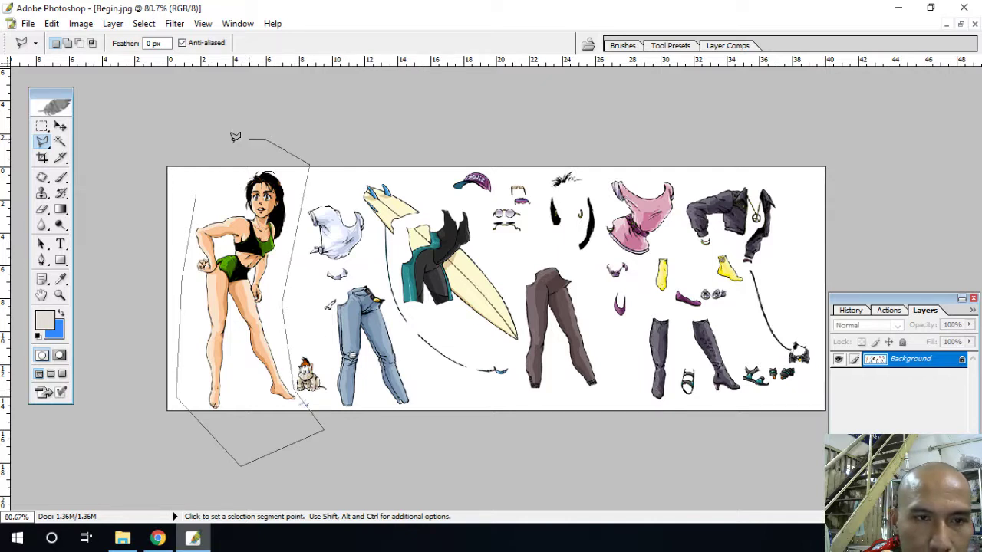
pyautogui.click(193, 175)
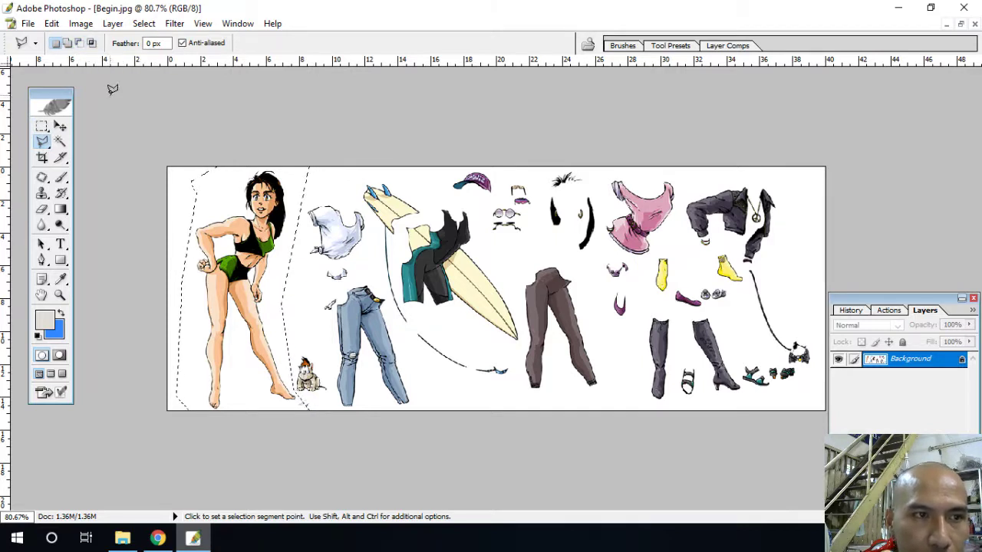
pyautogui.hotkey('ctrl', 'd')
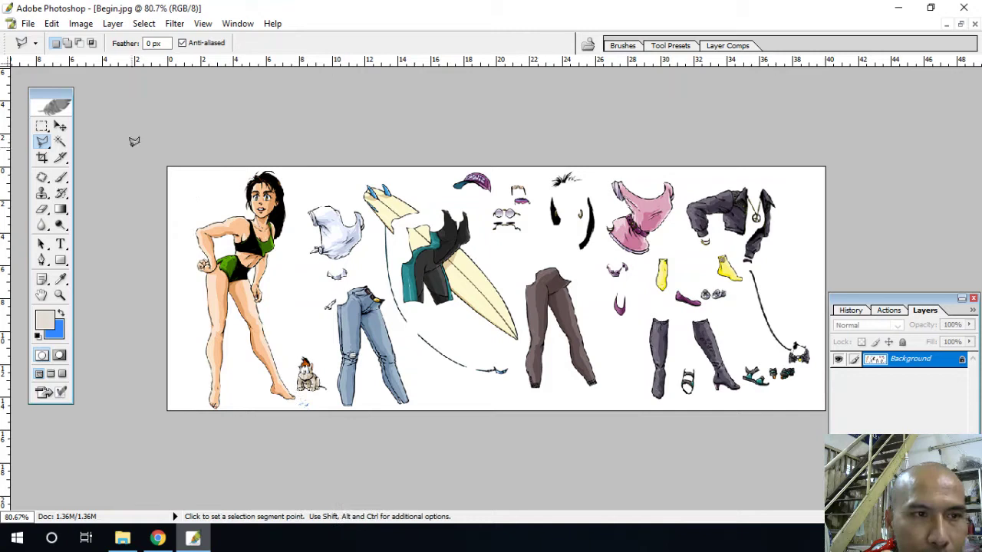
pyautogui.click(60, 144)
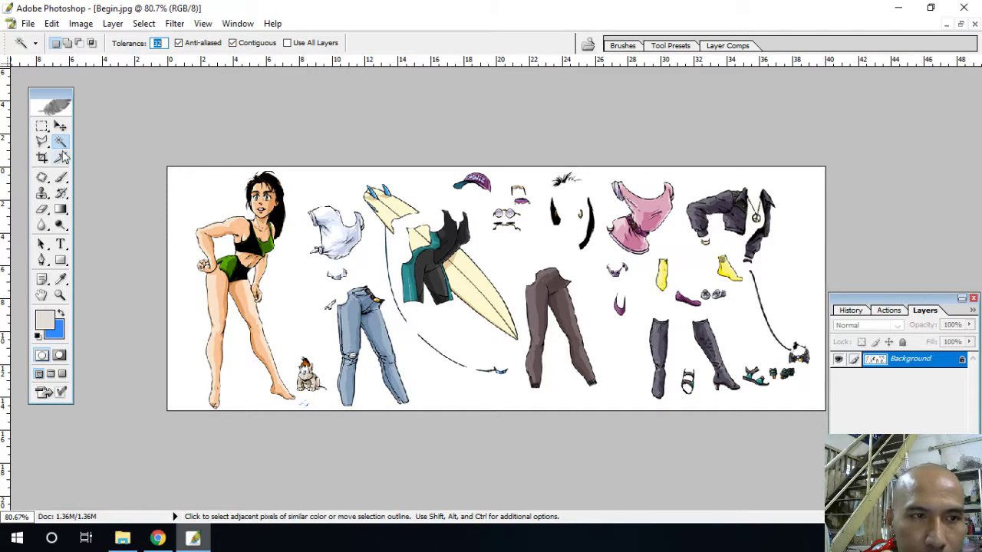
pyautogui.click(196, 190)
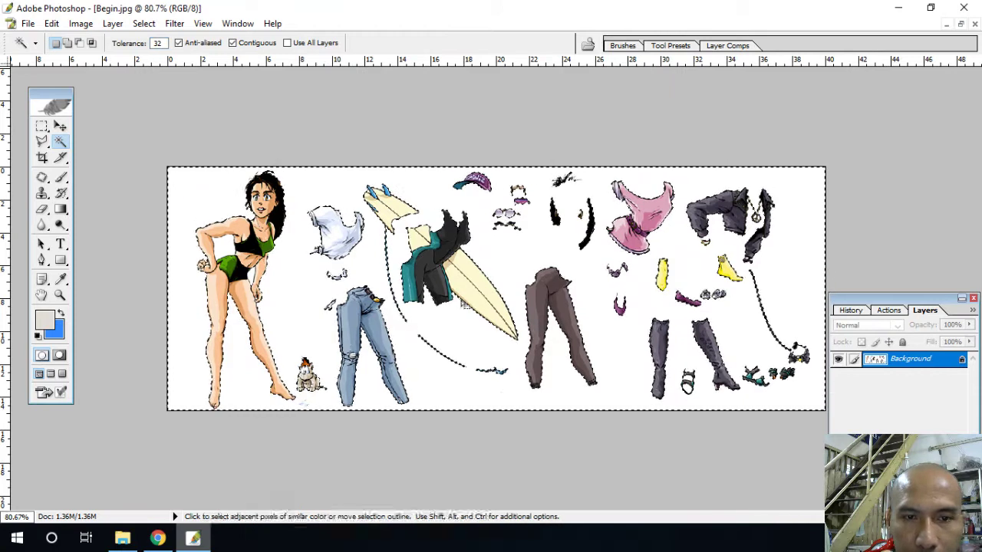
pyautogui.hotkey('ctrl', 'd')
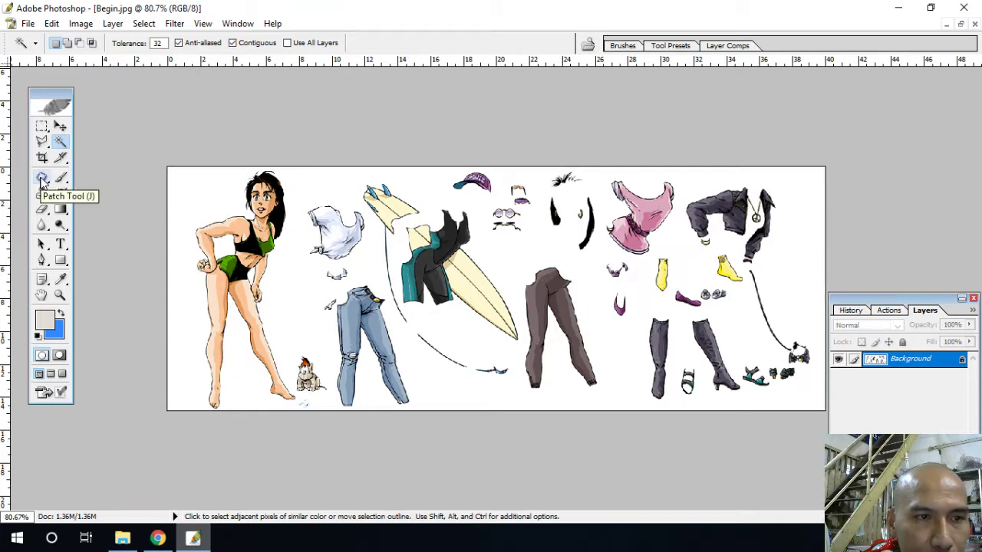
pyautogui.click(42, 178)
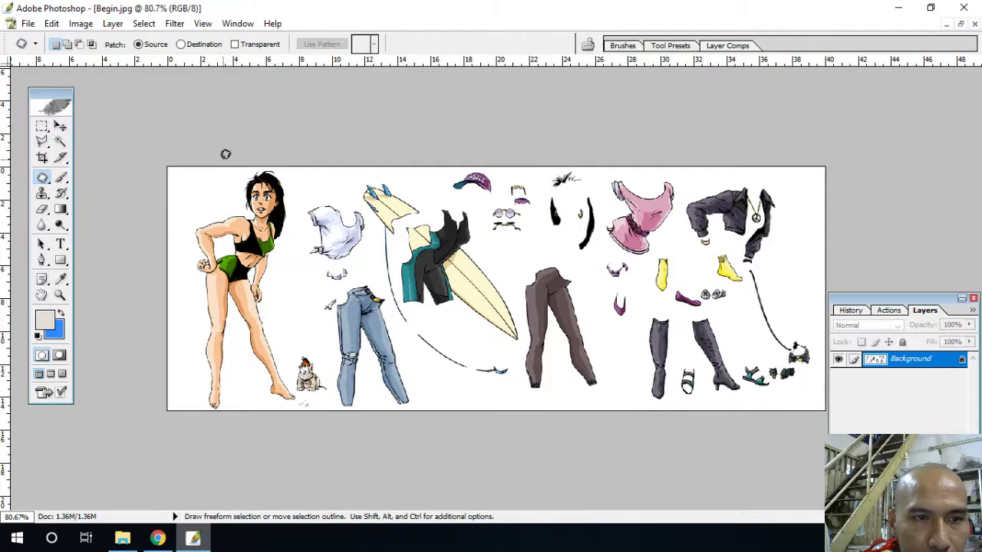
pyautogui.moveTo(226, 154); pyautogui.dragTo(171, 282)
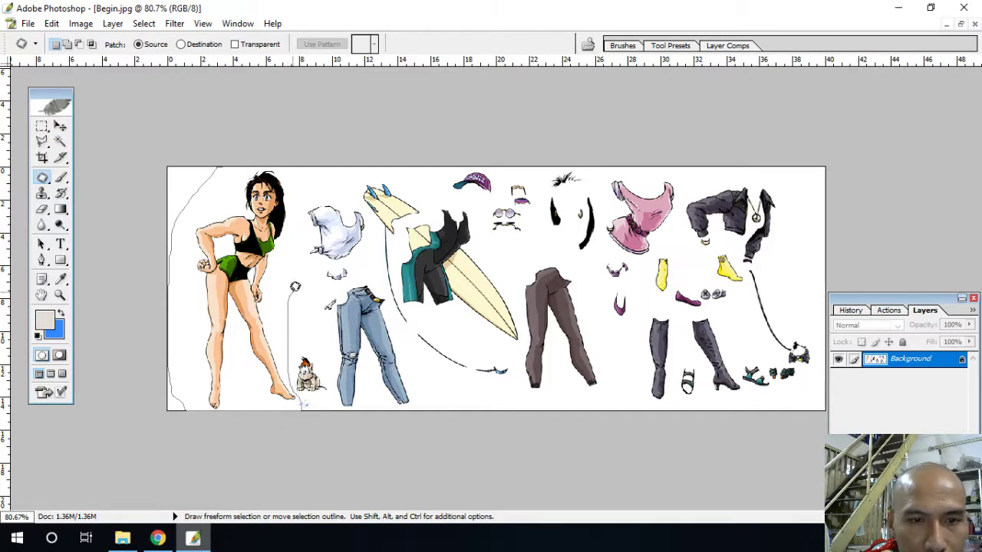
pyautogui.moveTo(295, 286); pyautogui.dragTo(313, 198)
pyautogui.moveTo(296, 151); pyautogui.dragTo(223, 162)
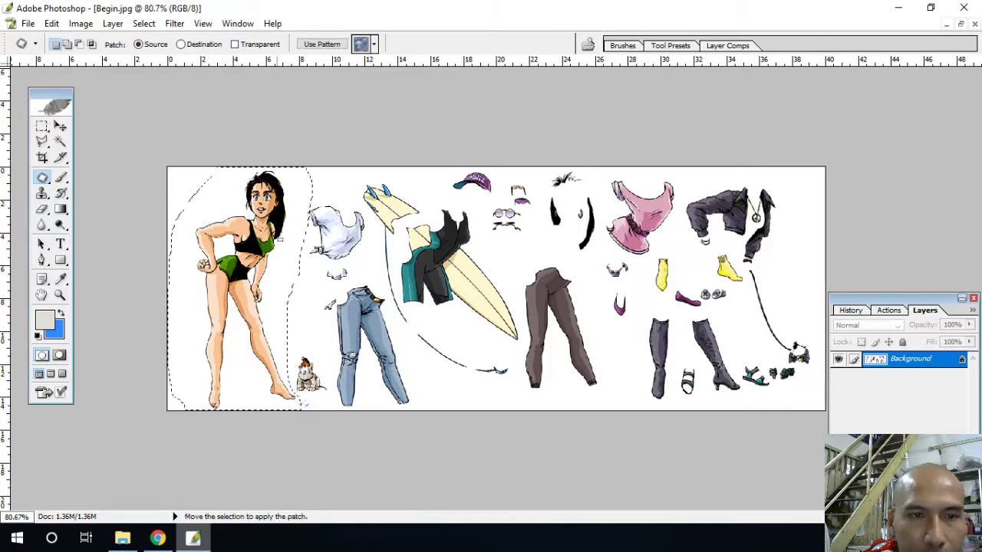
pyautogui.click(329, 308)
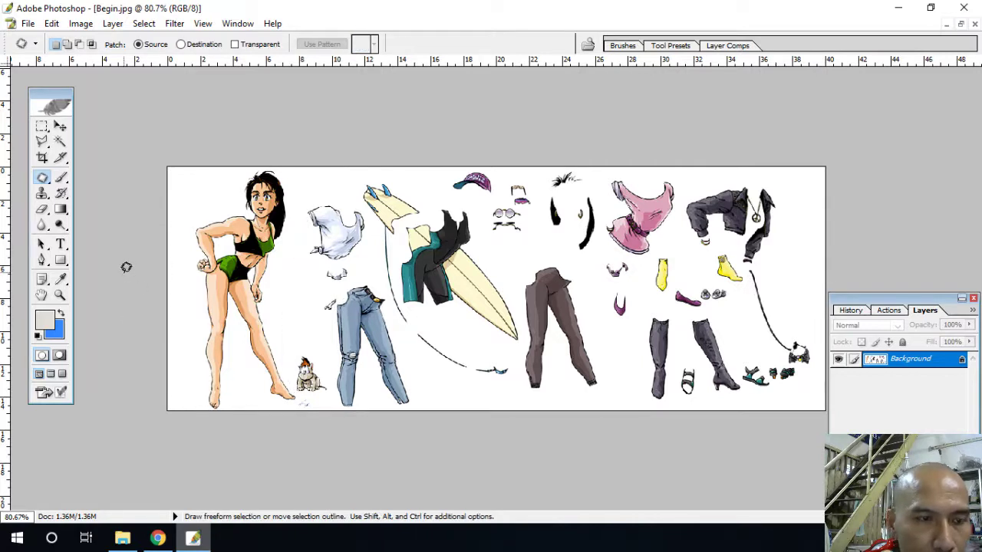
pyautogui.click(43, 261)
pyautogui.click(194, 415)
pyautogui.click(178, 332)
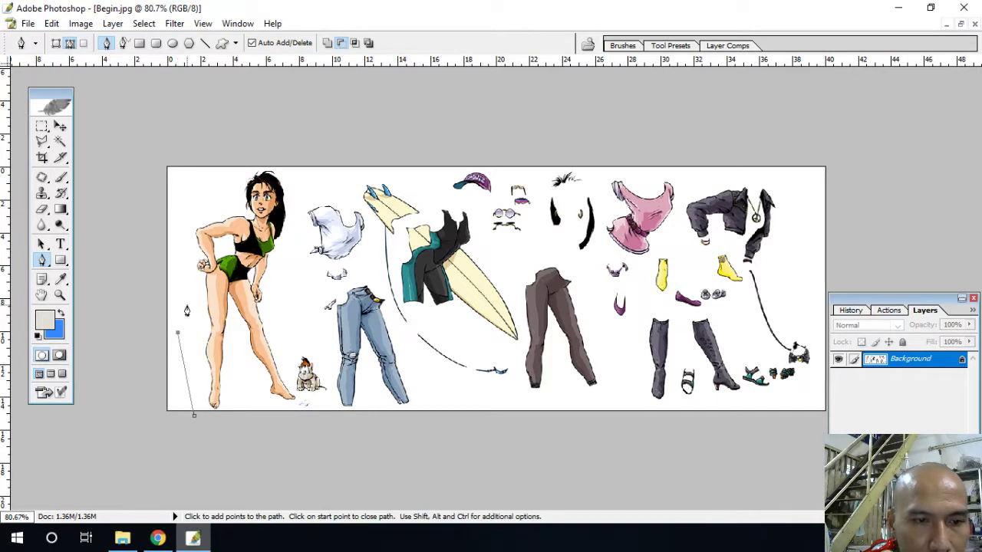
pyautogui.click(177, 274)
pyautogui.click(258, 145)
pyautogui.click(307, 149)
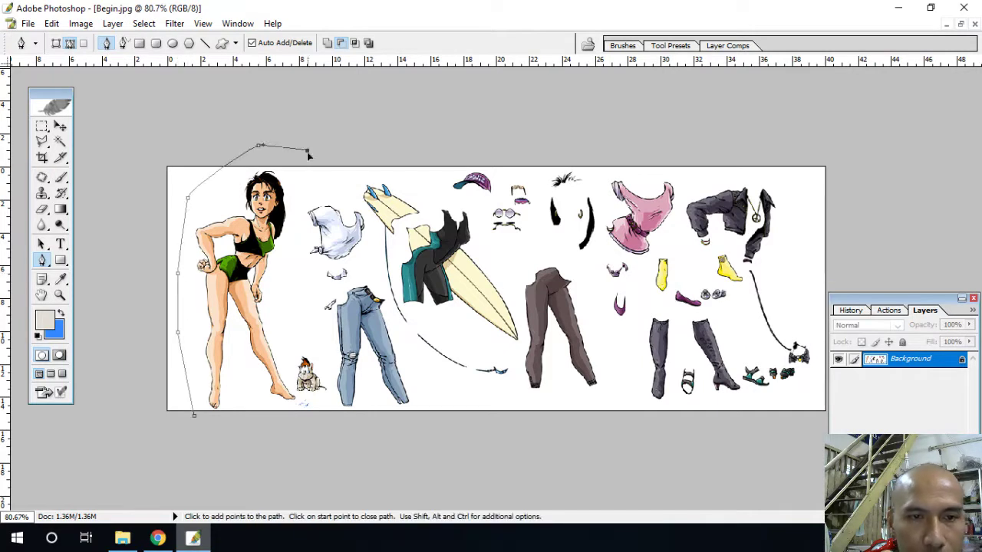
pyautogui.click(299, 223)
pyautogui.click(293, 294)
pyautogui.click(285, 346)
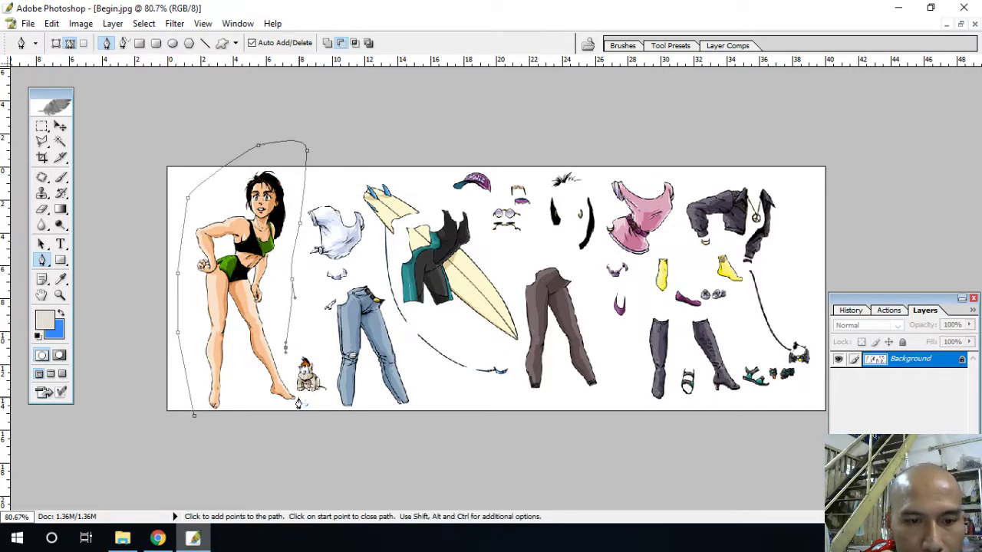
pyautogui.hotkey('ctrl', 'Return')
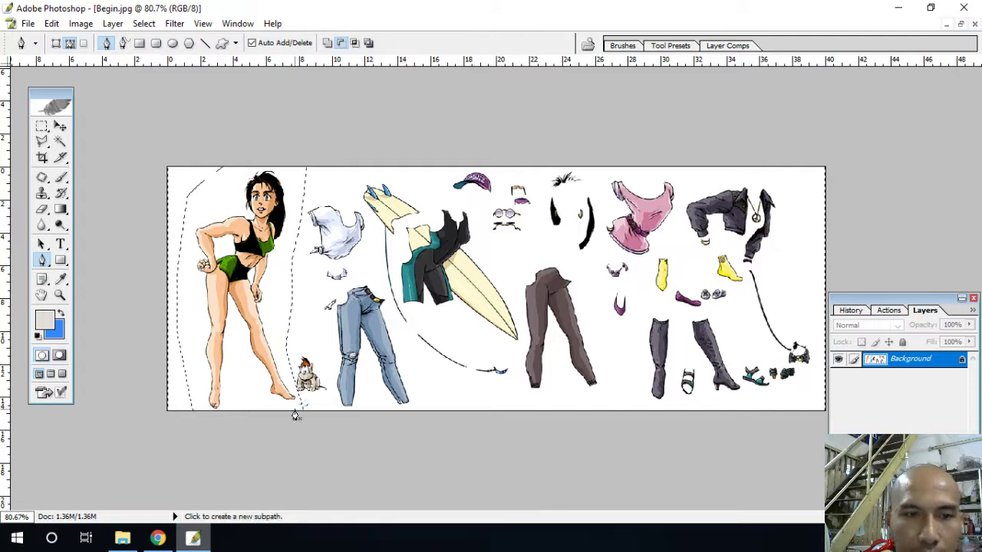
pyautogui.hotkey('ctrl', 'd')
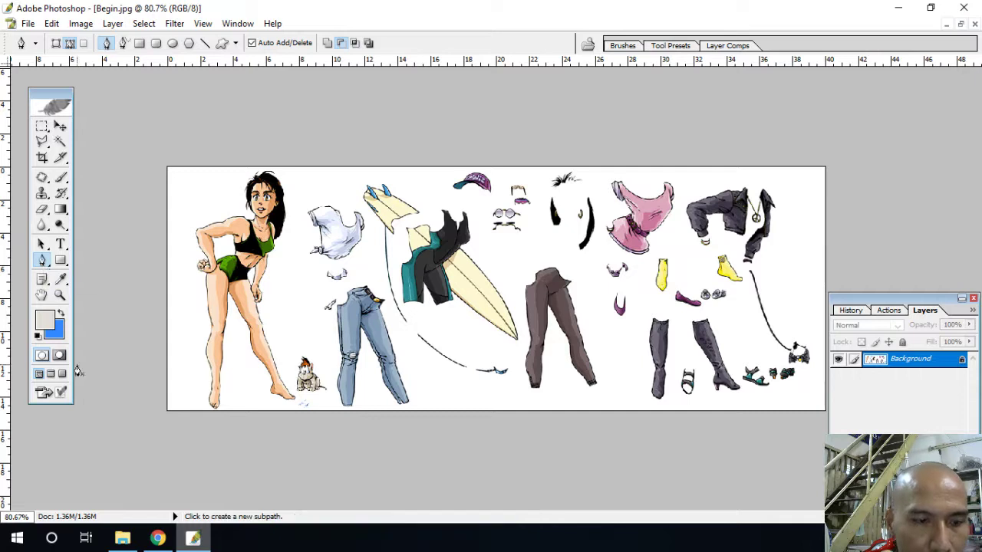
# Open the tutorial YouTube channel in a new Chrome tab.
pyautogui.click(158, 537)
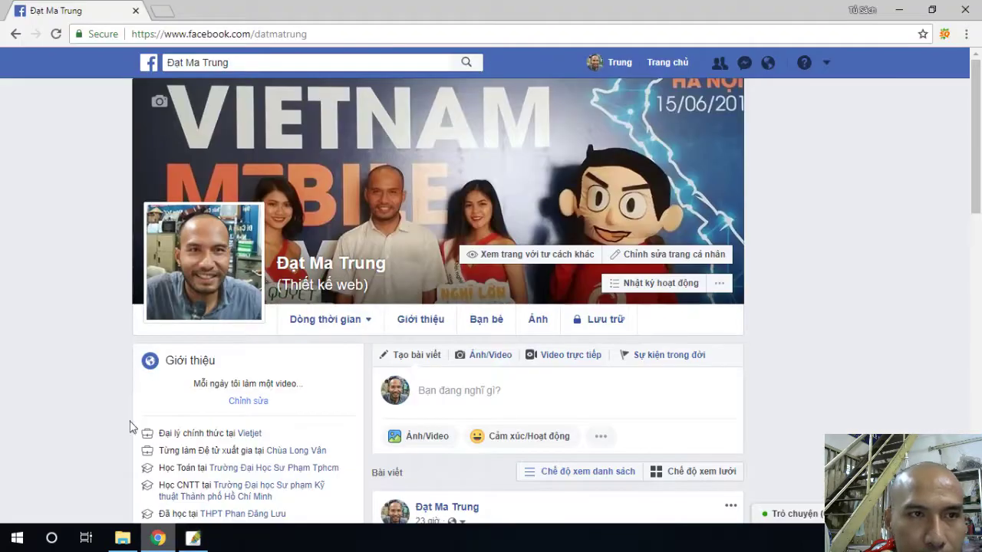
pyautogui.click(162, 11)
pyautogui.write('youtube.com/tusachvang')
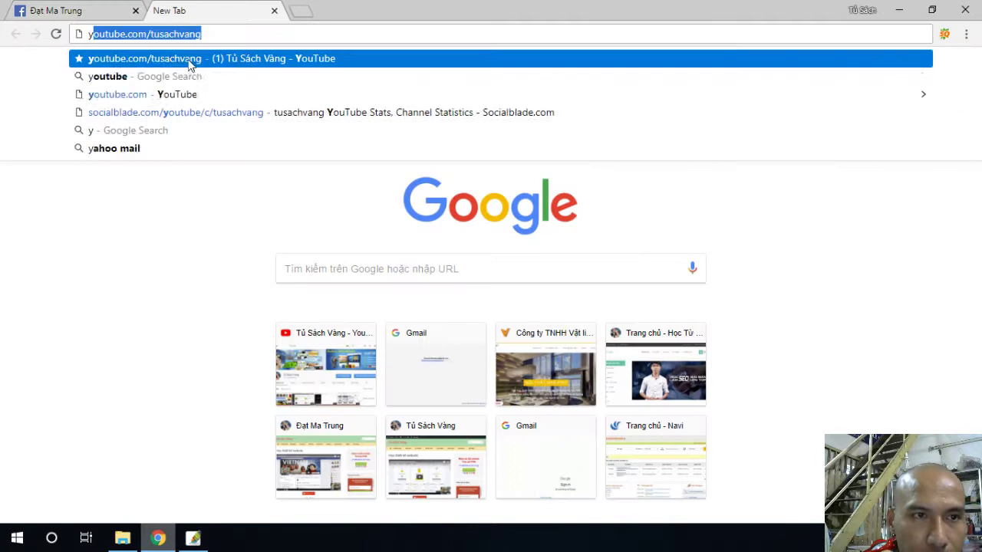
pyautogui.press('Return')
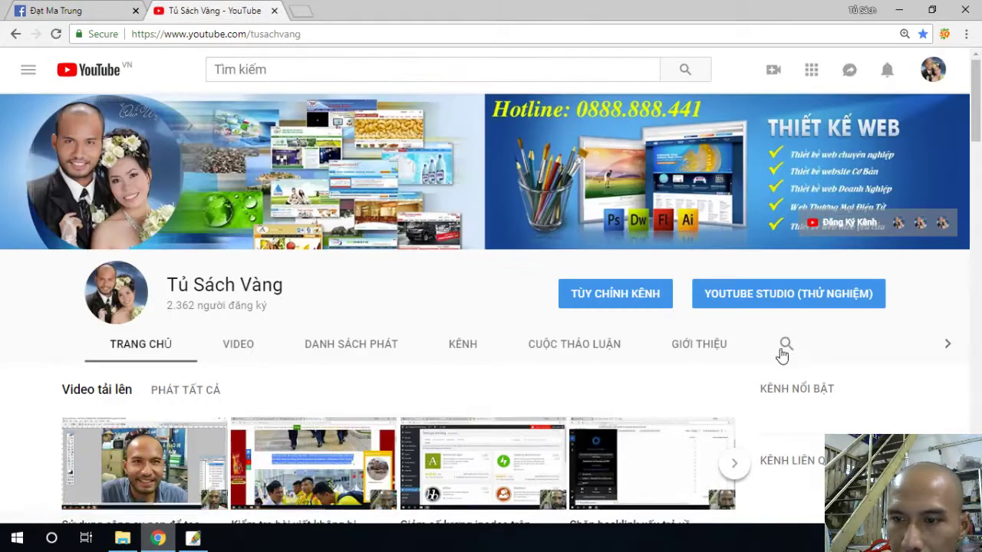
# Search the channel for 'cong cu pen', then minimize Chrome to return to Photoshop.
pyautogui.click(785, 343)
pyautogui.write('c')
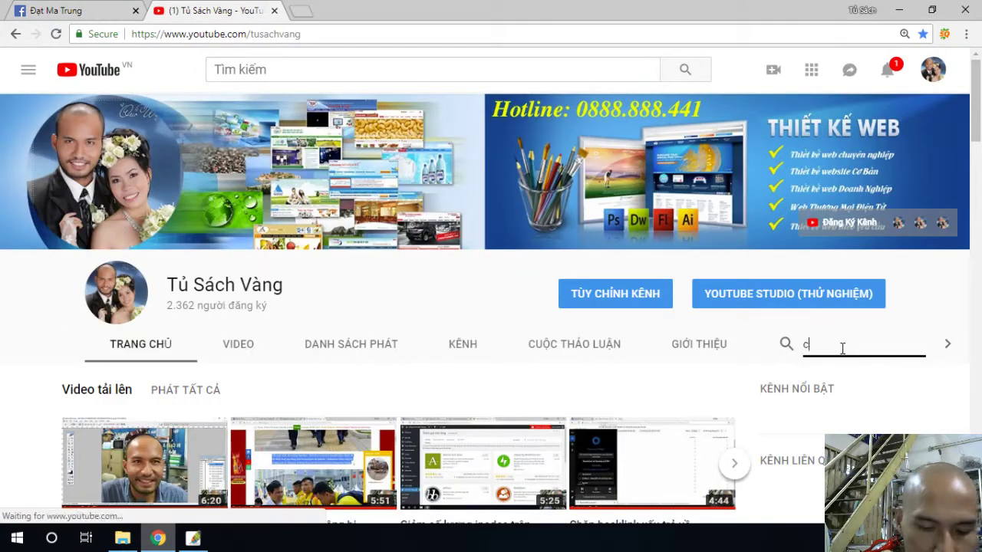
pyautogui.write('ong cu pen')
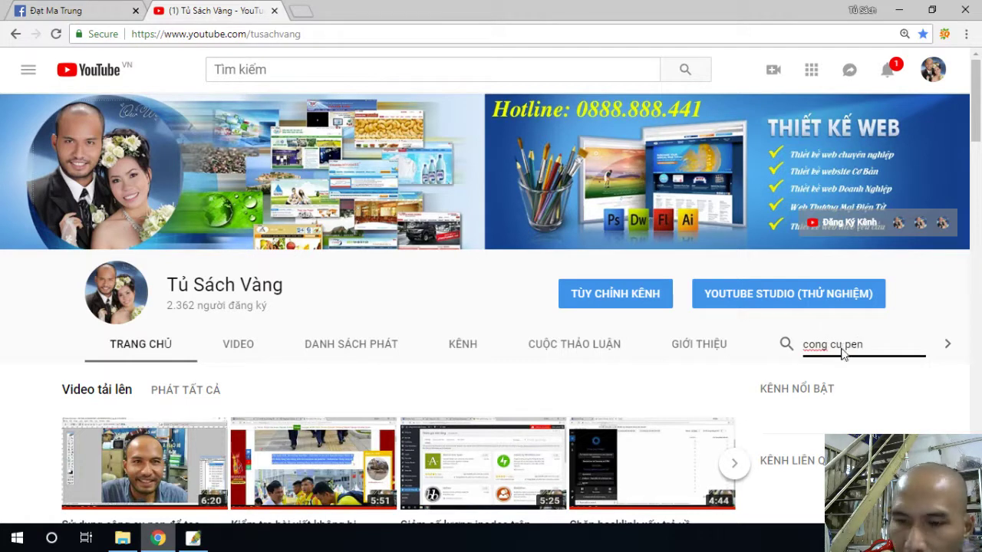
pyautogui.press('Return')
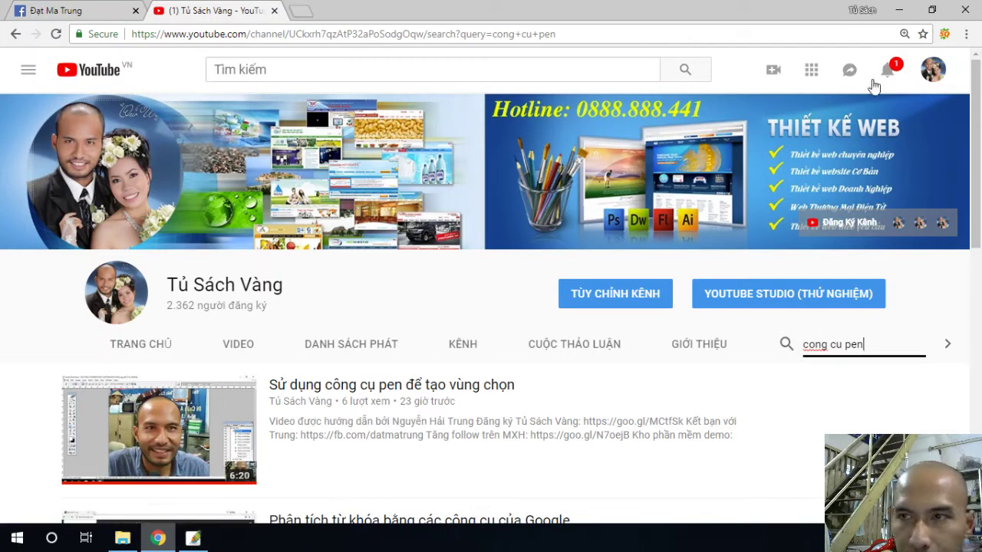
pyautogui.click(898, 10)
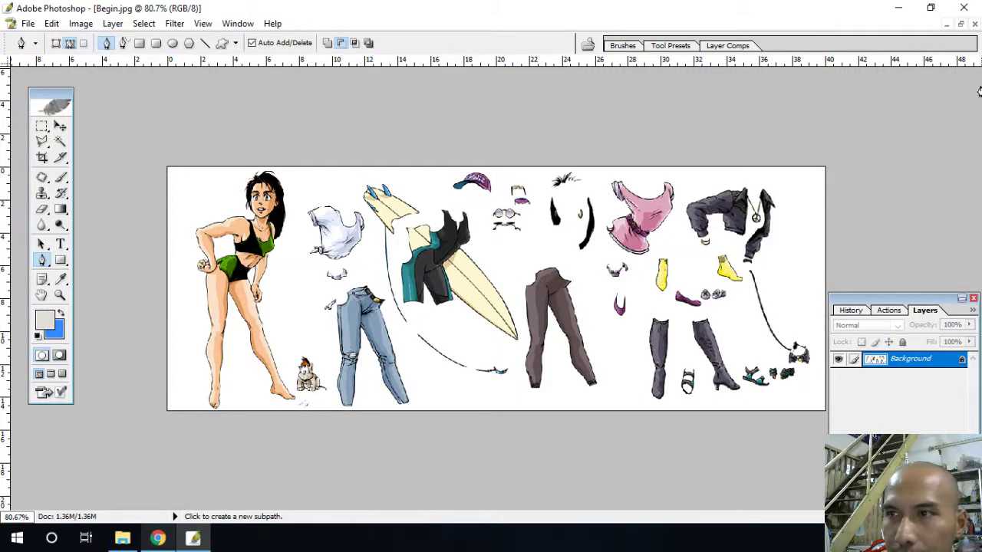
# Restore Begin.jpg and maximize final.jpg, zooming in and out to inspect it.
pyautogui.click(961, 24)
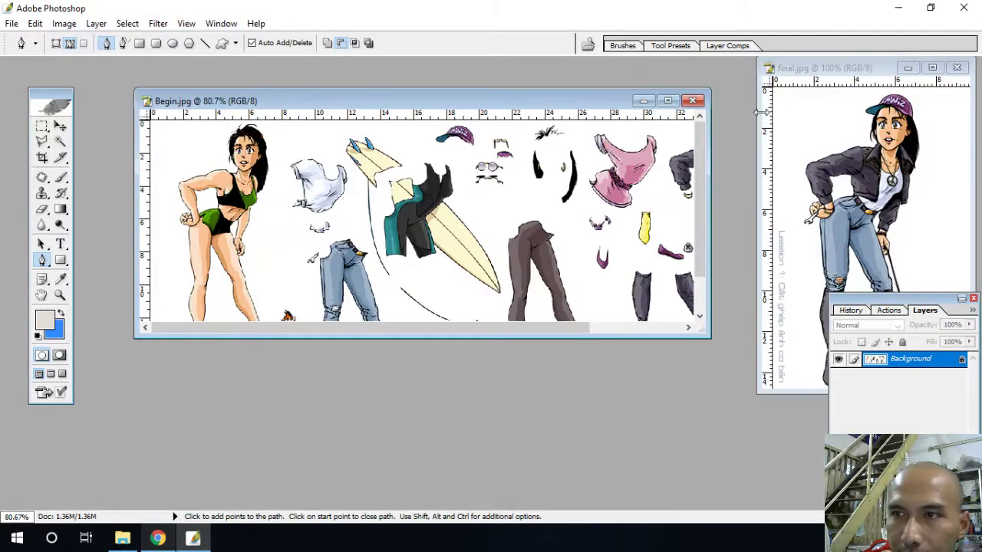
pyautogui.click(932, 67)
pyautogui.hotkey('ctrl', '0')
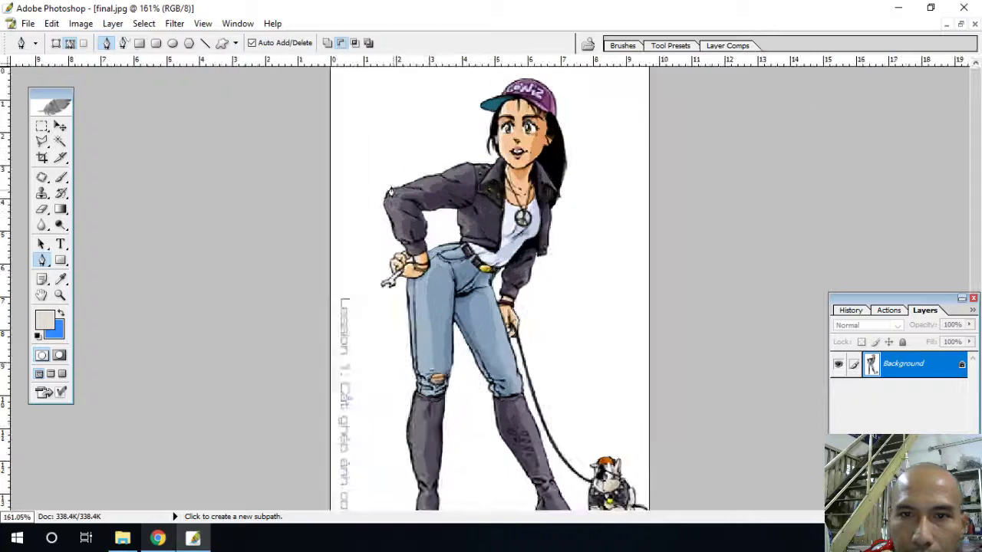
pyautogui.hotkey('ctrl', '-')
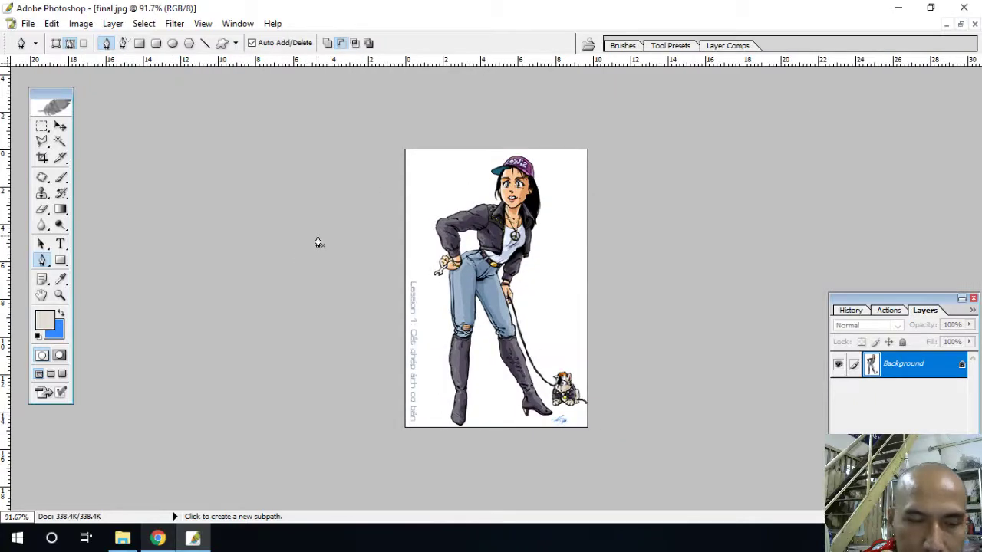
# Select and copy the whole final.jpg image, then start a new document.
pyautogui.press('ctrl')
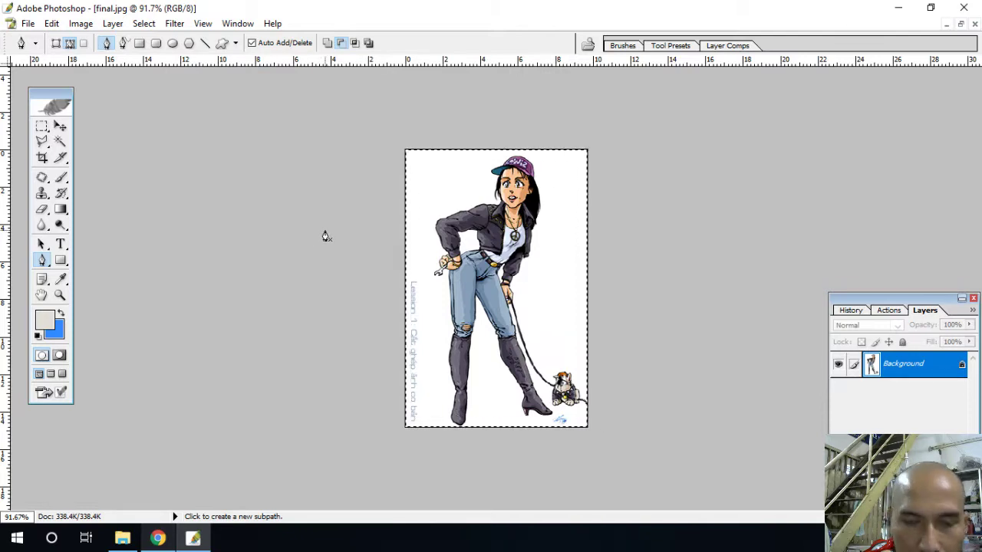
pyautogui.press('ctrl')
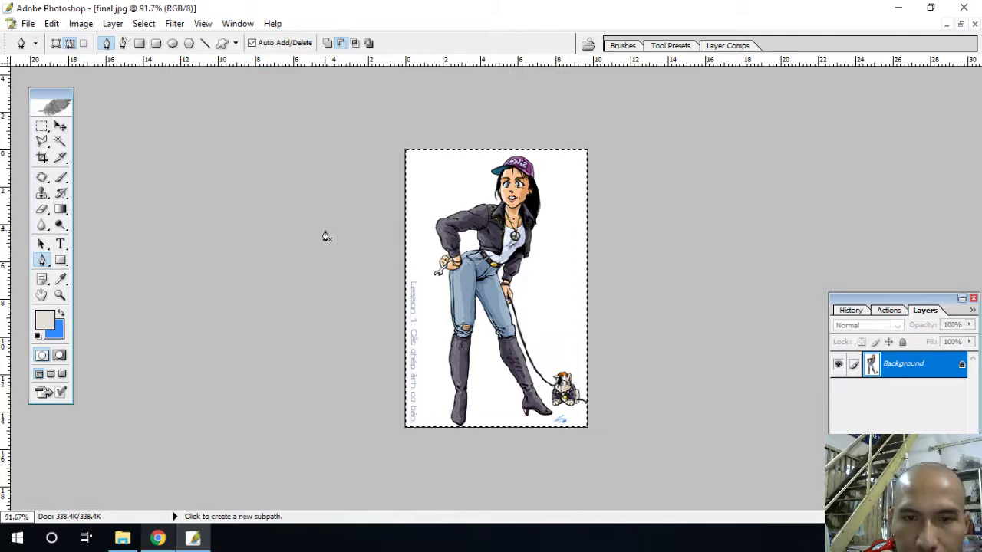
pyautogui.press('ctrl')
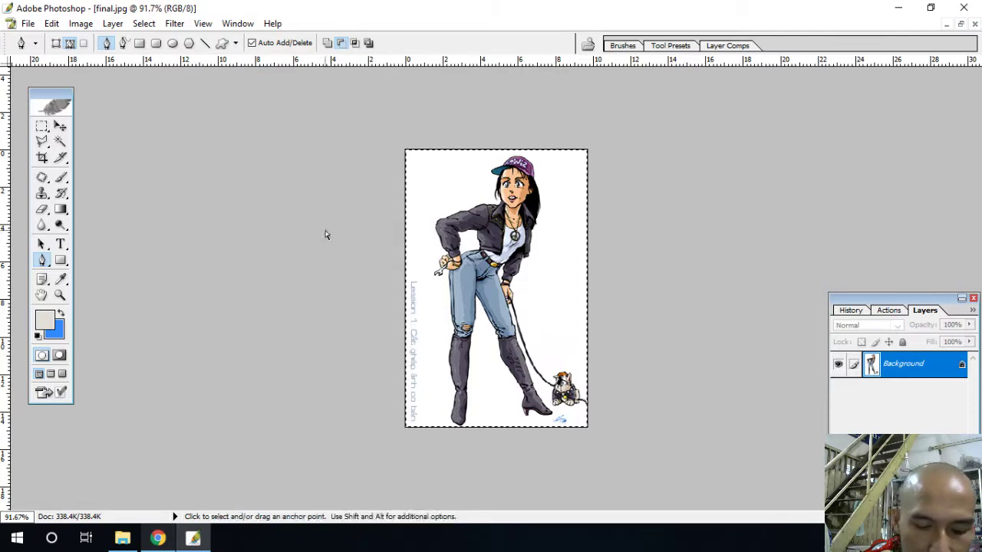
pyautogui.hotkey('ctrl', 'n')
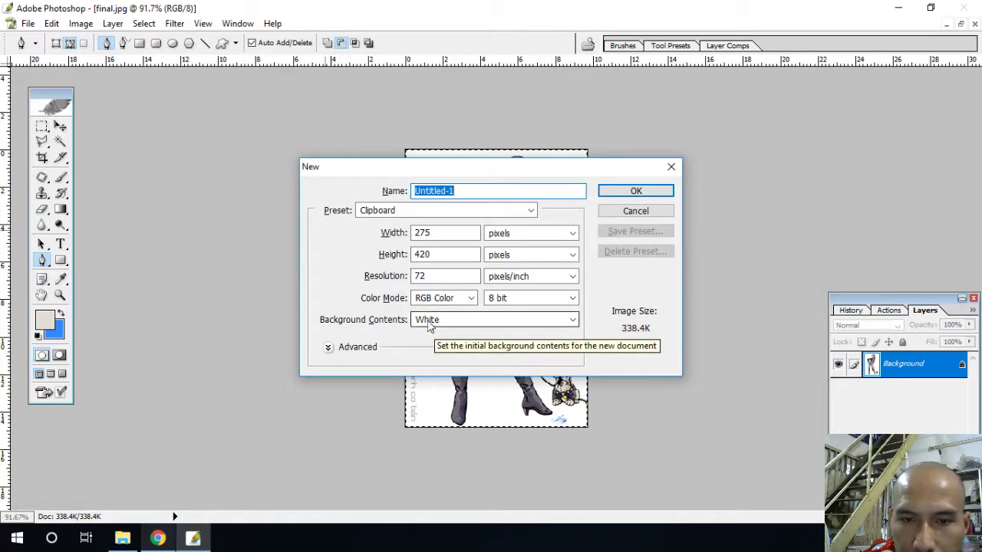
# Create the 275×420 px white Untitled-1 from the Clipboard preset, centre it, and maximize Begin.jpg.
pyautogui.click(647, 193)
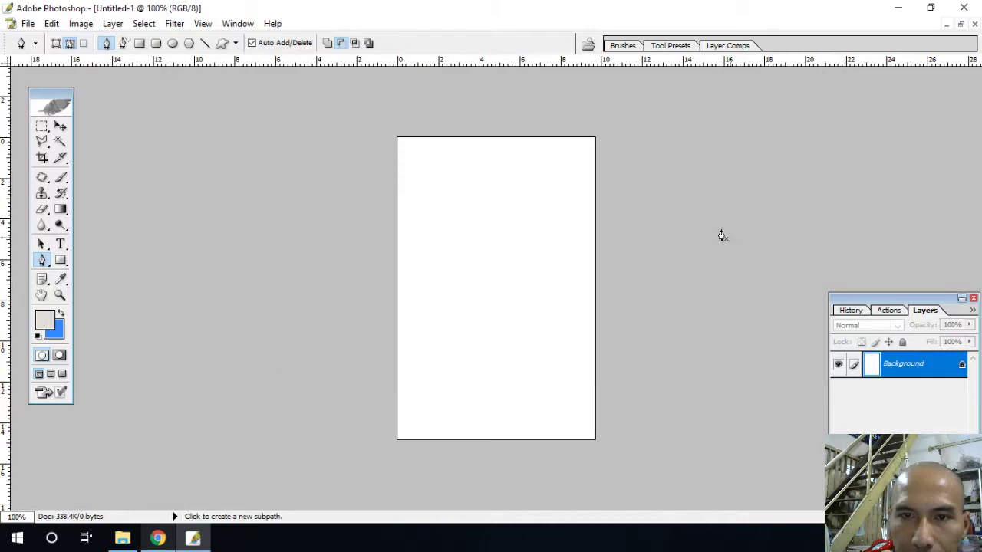
pyautogui.click(961, 24)
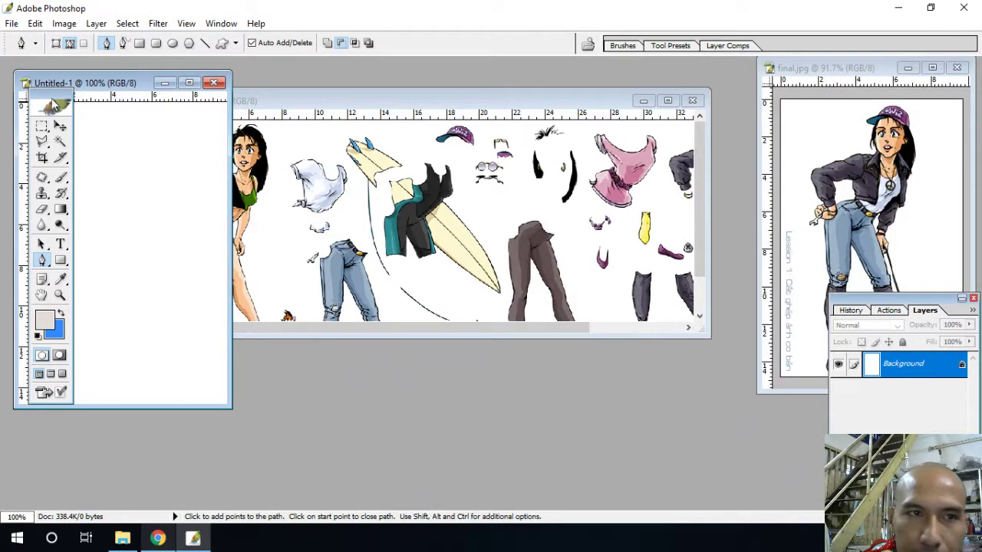
pyautogui.moveTo(100, 86); pyautogui.dragTo(532, 113)
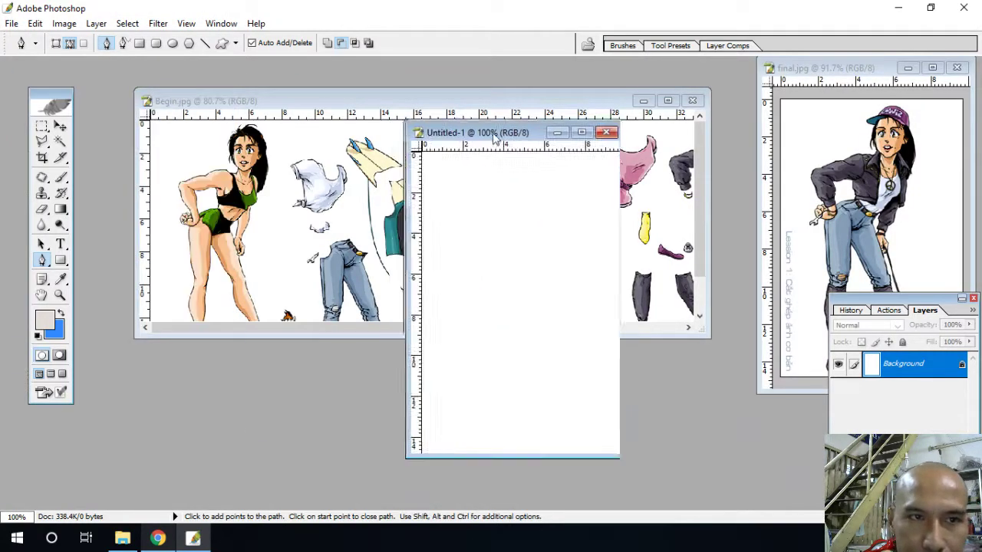
pyautogui.click(666, 102)
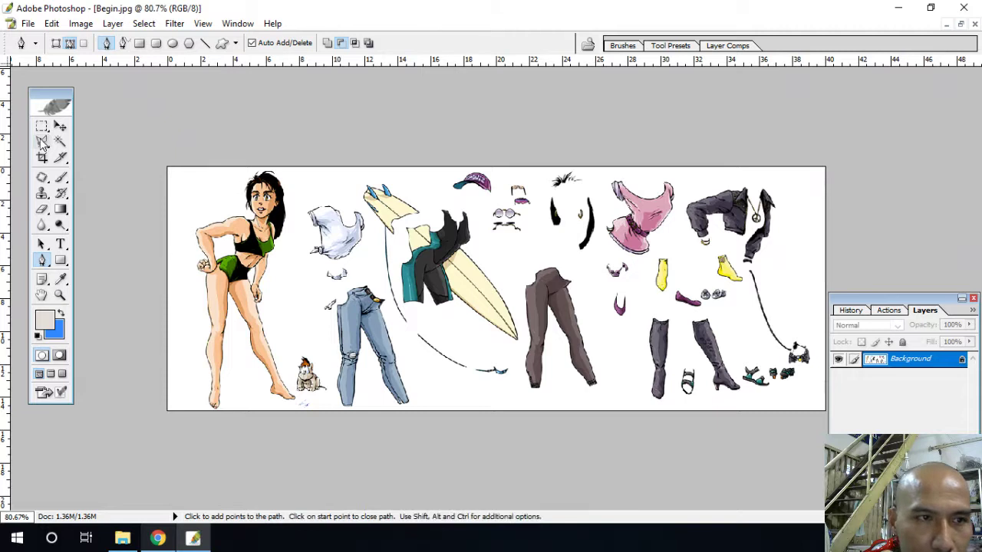
# Lasso loosely around the woman in Begin.jpg, then Alt-Magic-Wand the white background out.
pyautogui.moveTo(42, 141); pyautogui.dragTo(84, 138)
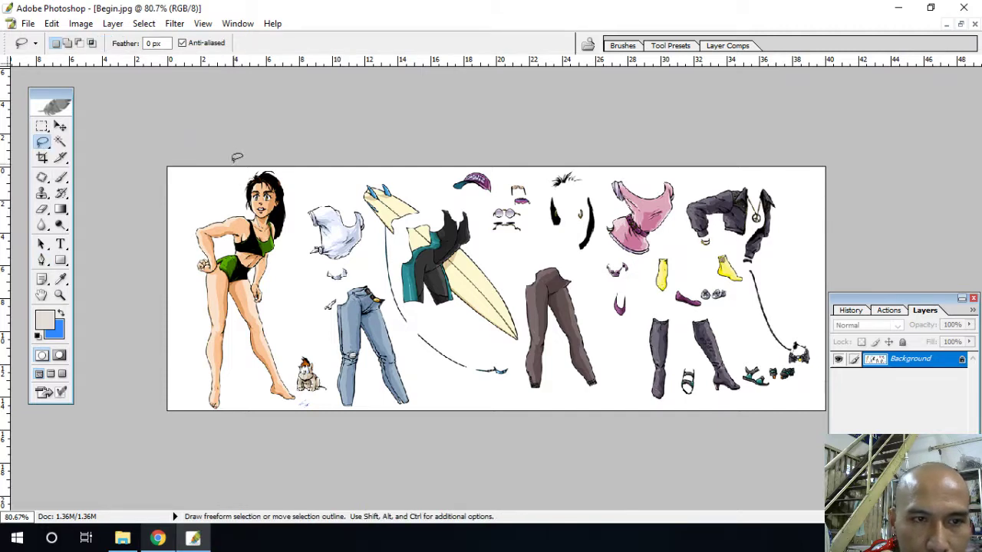
pyautogui.moveTo(234, 161); pyautogui.dragTo(226, 438)
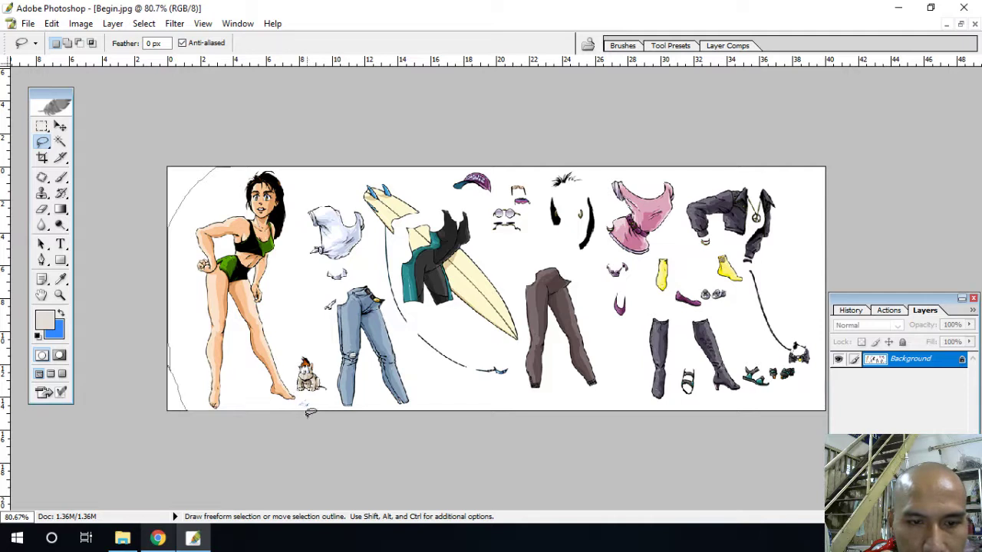
pyautogui.moveTo(291, 380); pyautogui.dragTo(296, 228)
pyautogui.moveTo(291, 147); pyautogui.dragTo(263, 153)
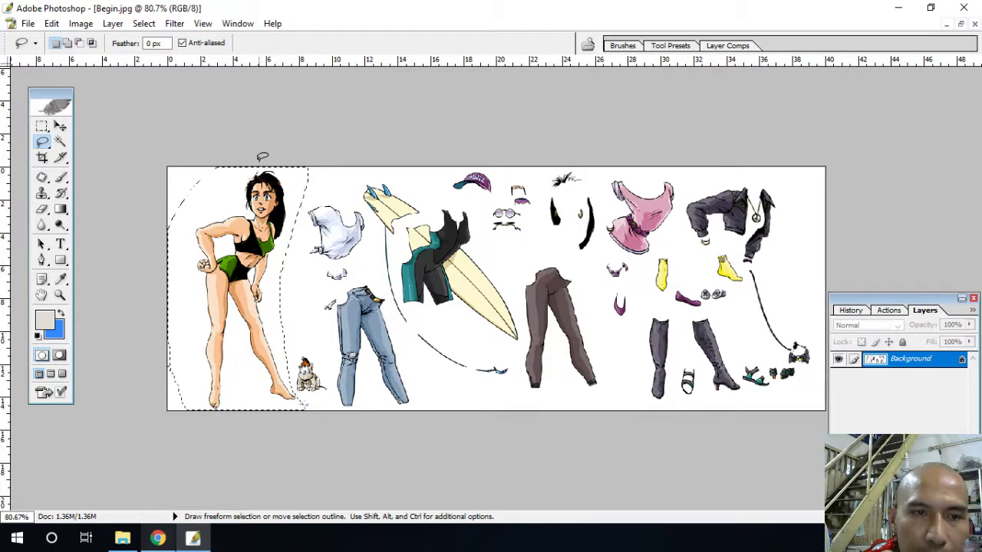
pyautogui.click(61, 142)
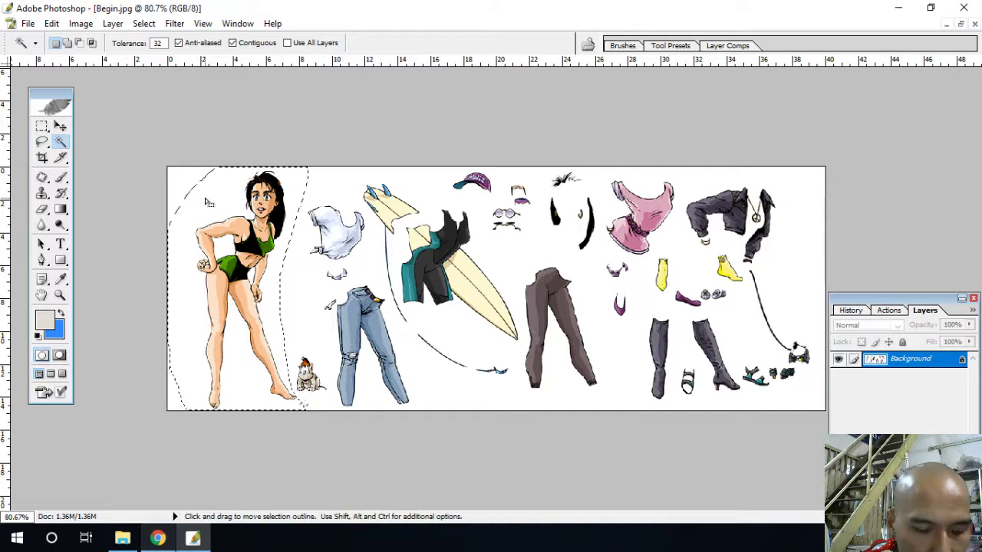
pyautogui.press('alt')
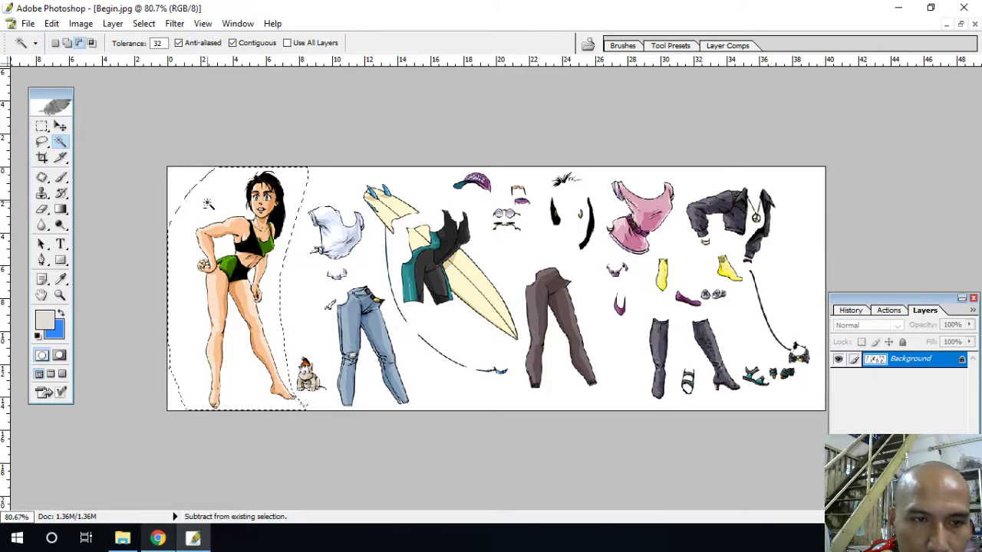
pyautogui.keyDown('alt'); pyautogui.click(207, 203); pyautogui.keyUp('alt')
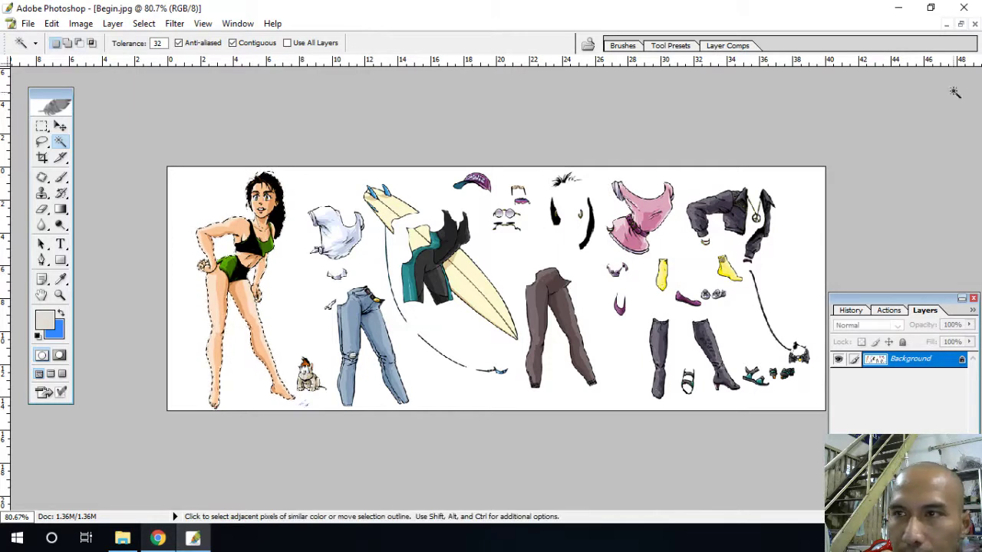
# Drag the selected woman into Untitled-1 as a new layer, position her, then bring Begin.jpg forward.
pyautogui.click(960, 24)
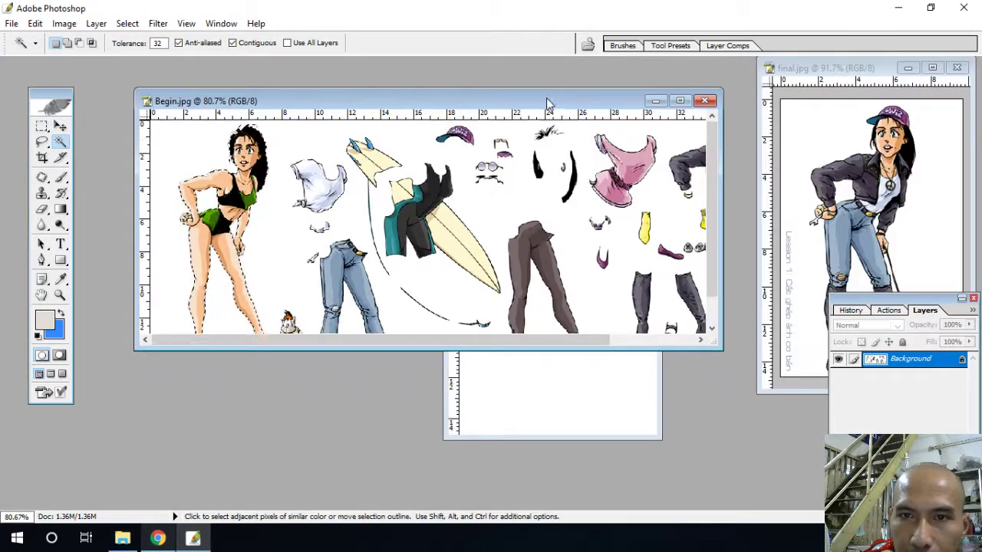
pyautogui.moveTo(307, 100); pyautogui.dragTo(398, 269)
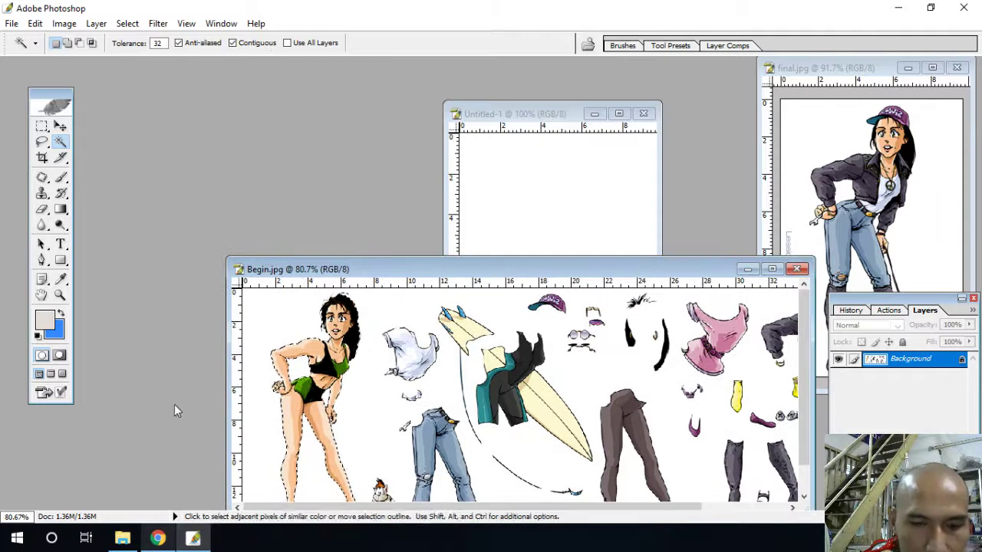
pyautogui.press('v')
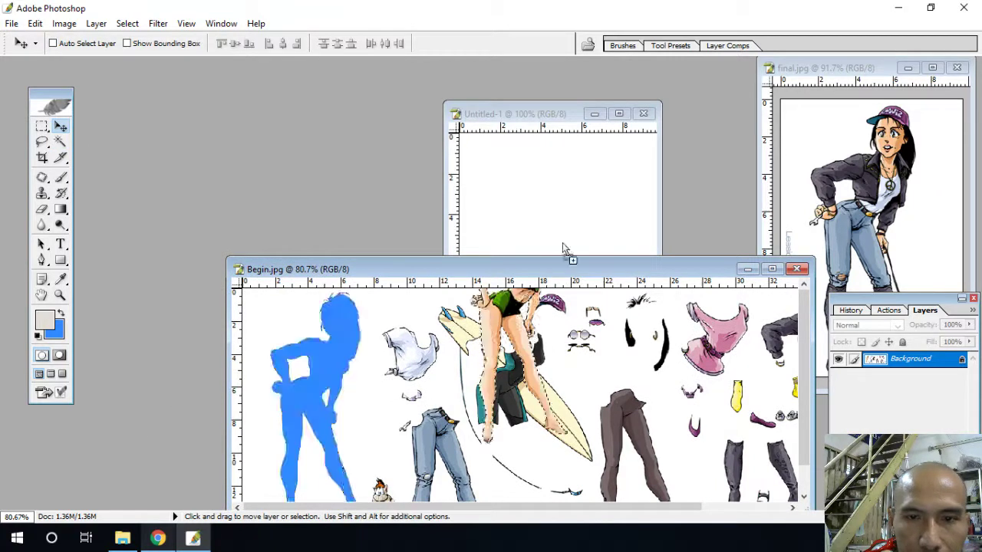
pyautogui.moveTo(328, 381); pyautogui.dragTo(574, 223)
pyautogui.click(619, 113)
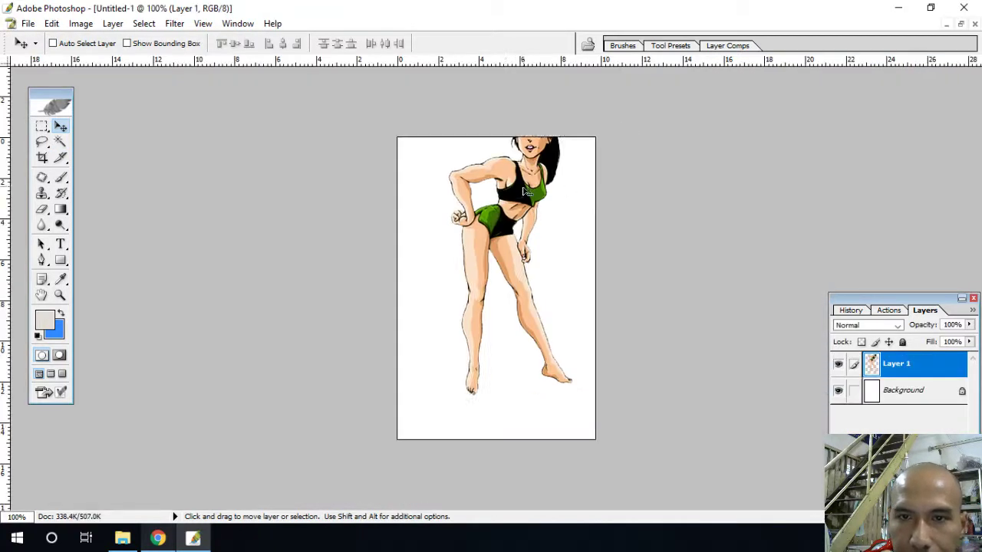
pyautogui.moveTo(522, 178); pyautogui.dragTo(511, 230)
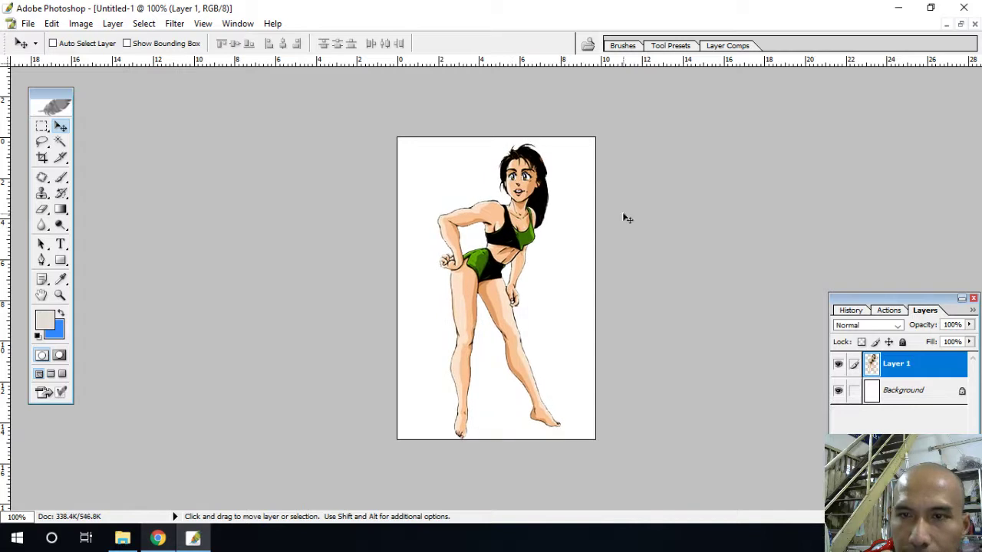
pyautogui.click(961, 24)
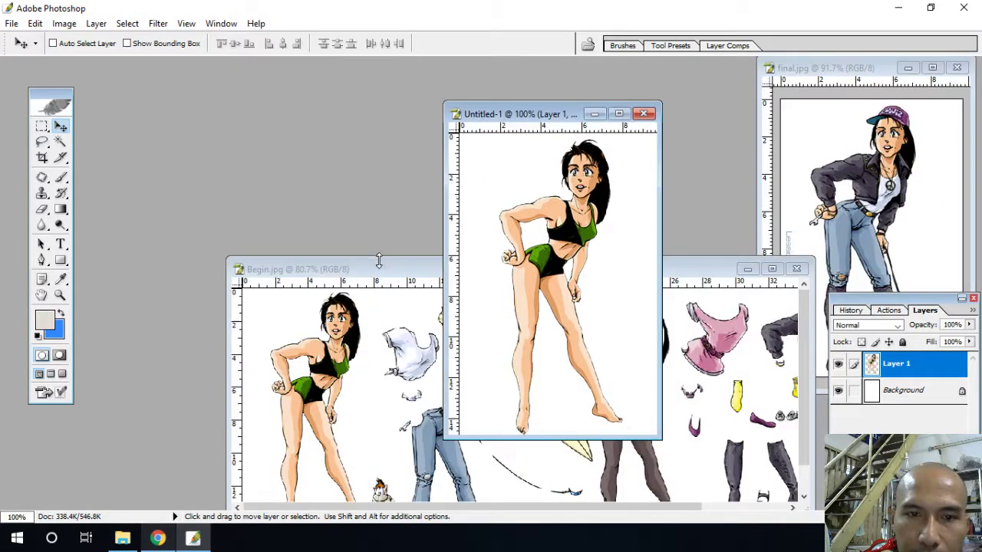
pyautogui.moveTo(378, 268); pyautogui.dragTo(247, 145)
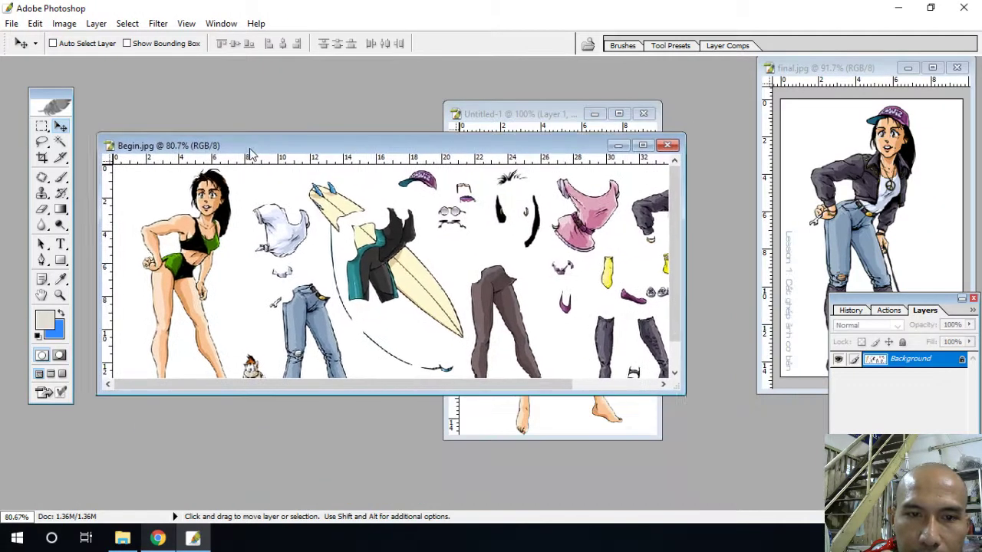
# Lasso the white top on Begin.jpg and Alt-Magic-Wand its white background out of the selection.
pyautogui.click(42, 142)
pyautogui.click(167, 244)
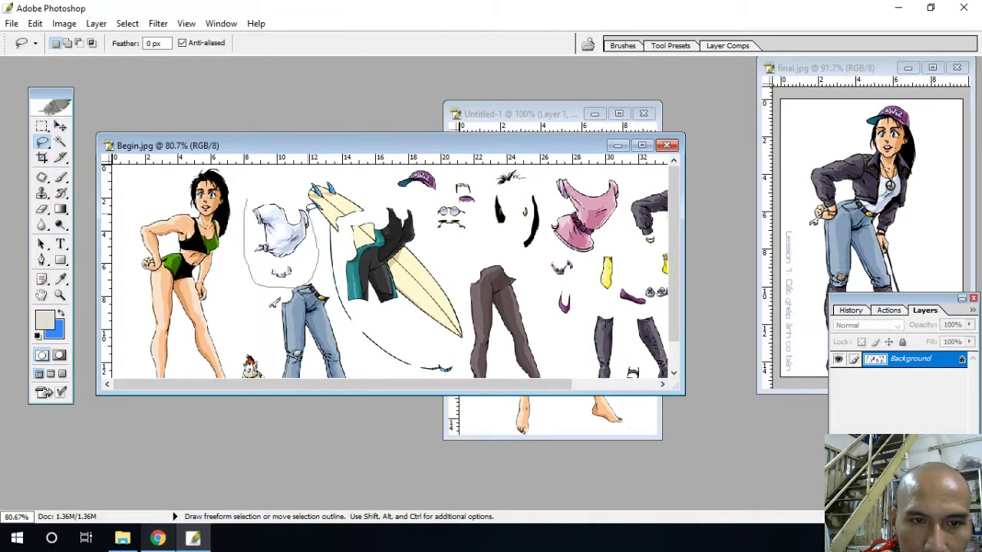
pyautogui.moveTo(266, 182); pyautogui.dragTo(265, 185)
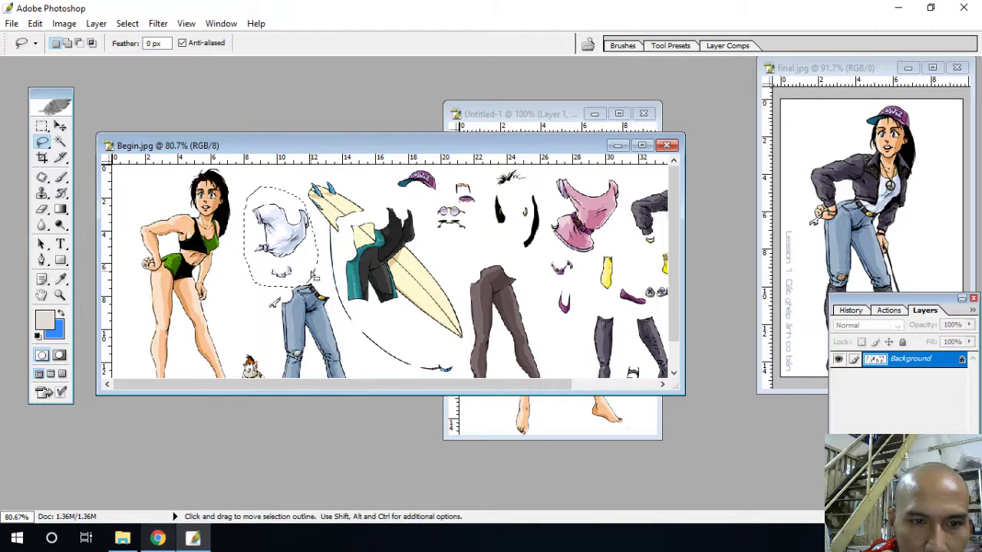
pyautogui.click(61, 143)
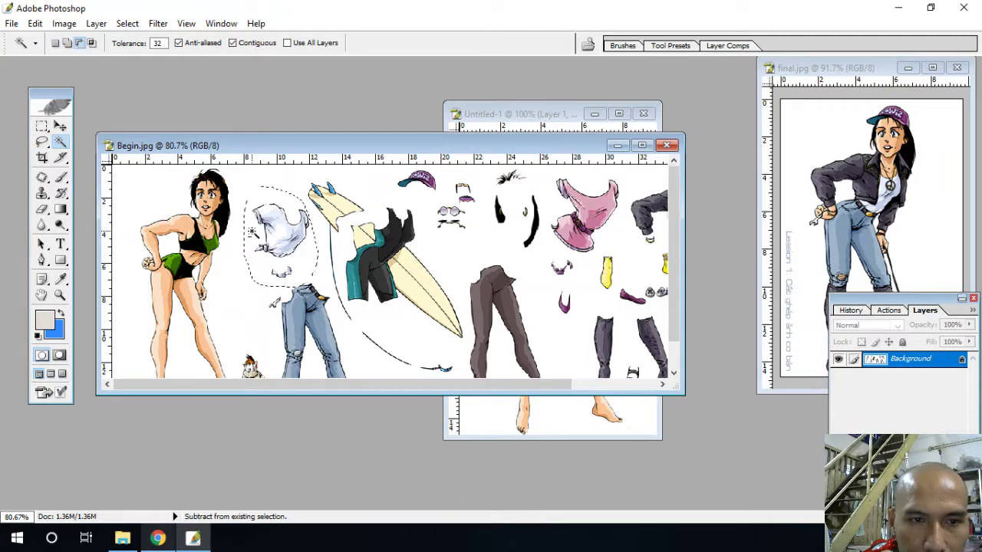
pyautogui.keyDown('alt'); pyautogui.click(258, 234); pyautogui.keyUp('alt')
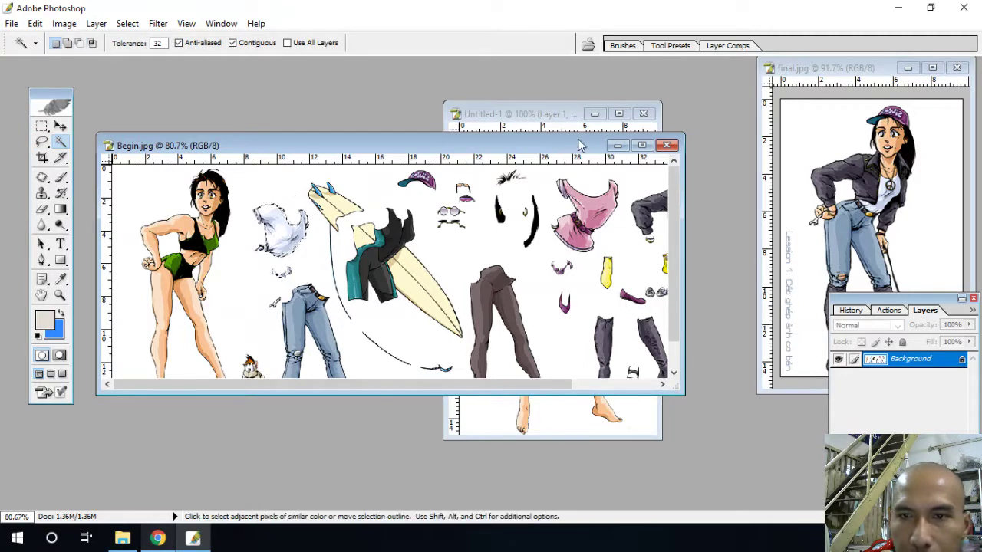
pyautogui.moveTo(580, 149); pyautogui.dragTo(644, 273)
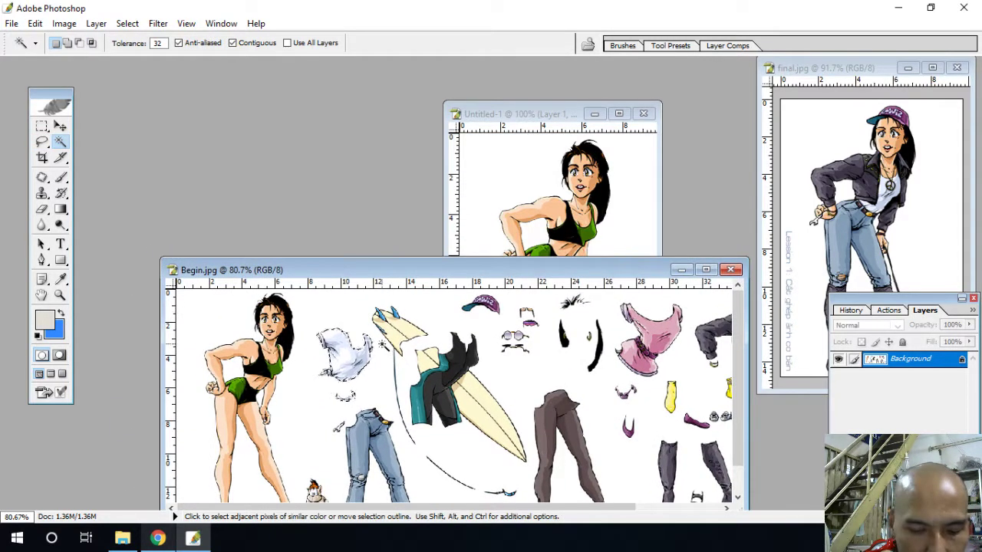
# Drag the white top into Untitled-1 as Layer 2 and nudge it up over the girl's torso.
pyautogui.press('v')
pyautogui.moveTo(345, 356); pyautogui.dragTo(569, 242)
pyautogui.click(619, 114)
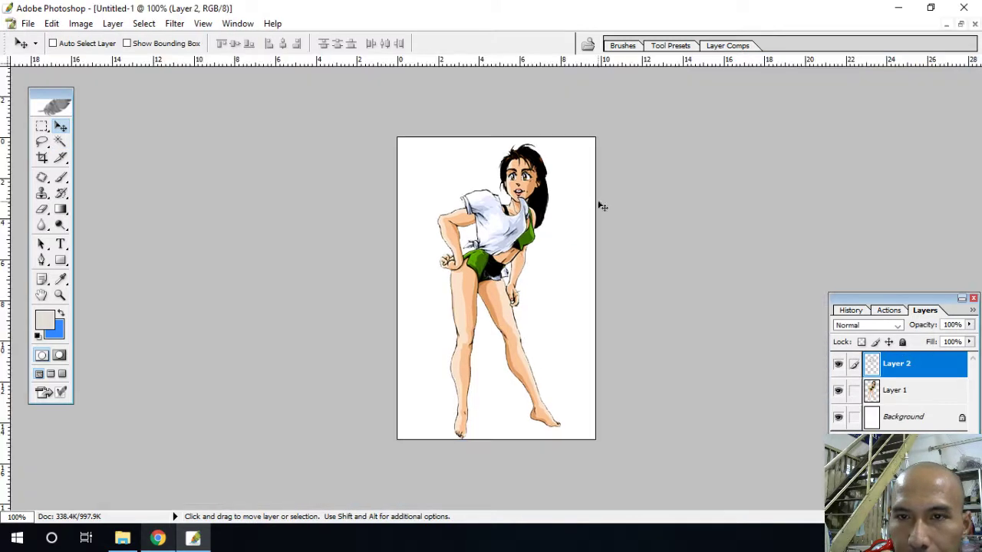
pyautogui.moveTo(517, 207); pyautogui.dragTo(511, 223)
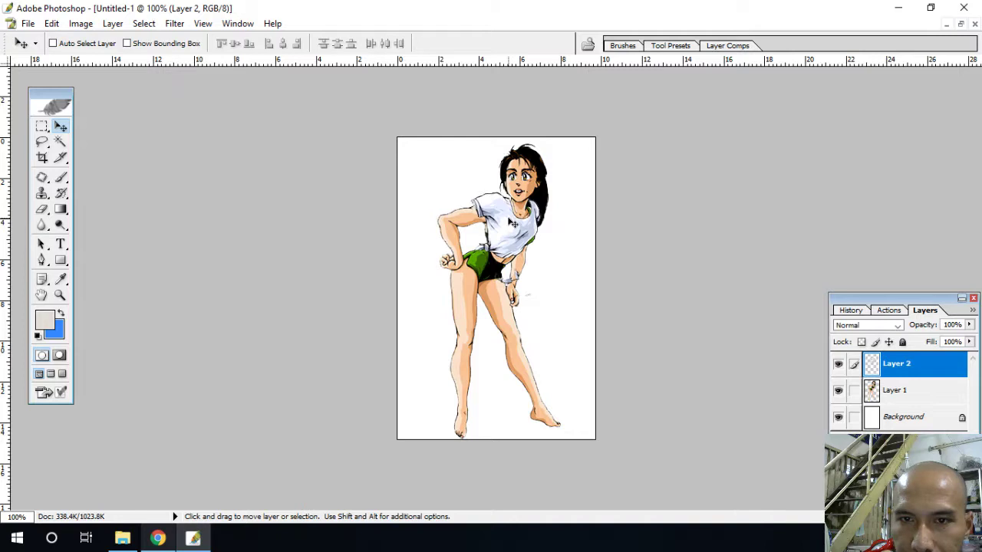
pyautogui.moveTo(510, 222); pyautogui.dragTo(512, 224)
pyautogui.press('Up')
pyautogui.press('Up')
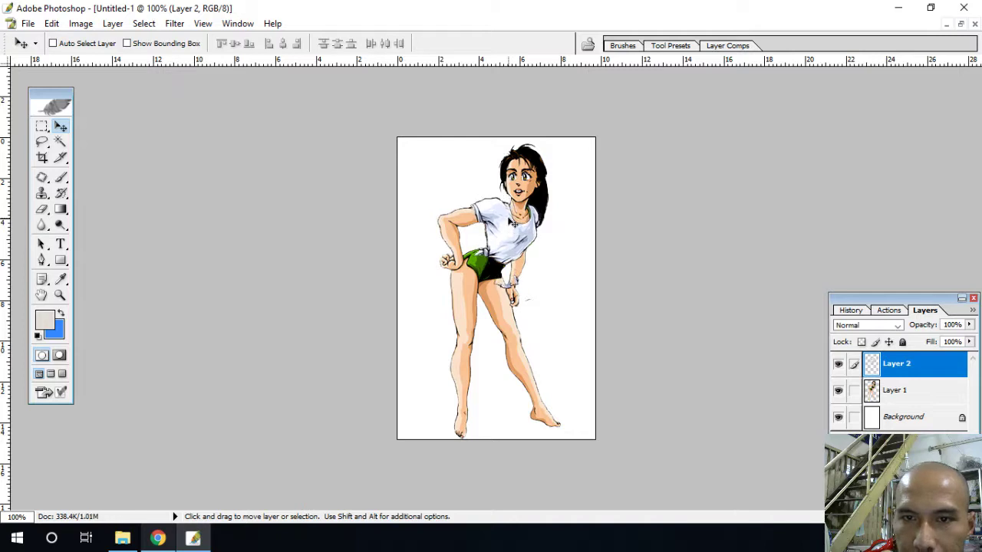
pyautogui.press('Up')
pyautogui.press('Up')
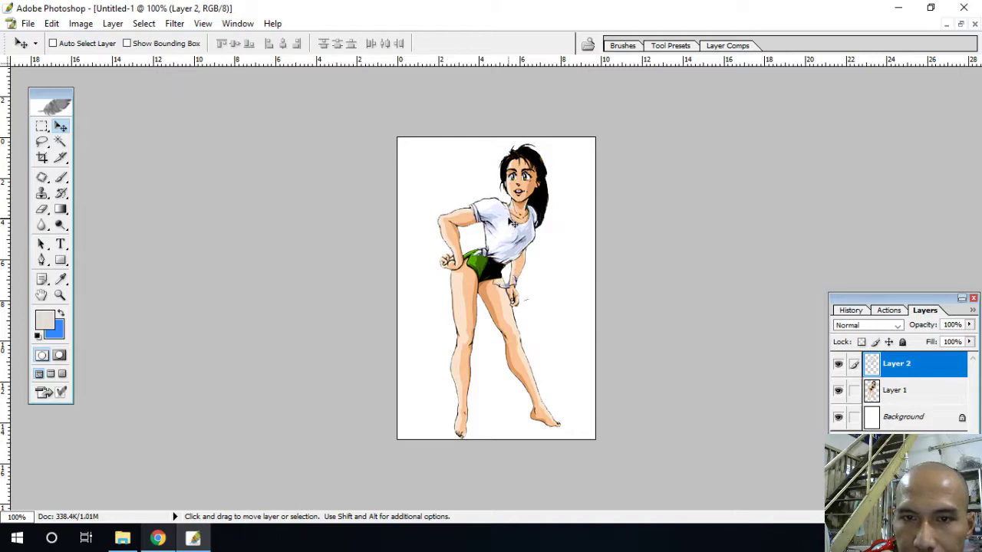
pyautogui.press('Up')
pyautogui.press('Up')
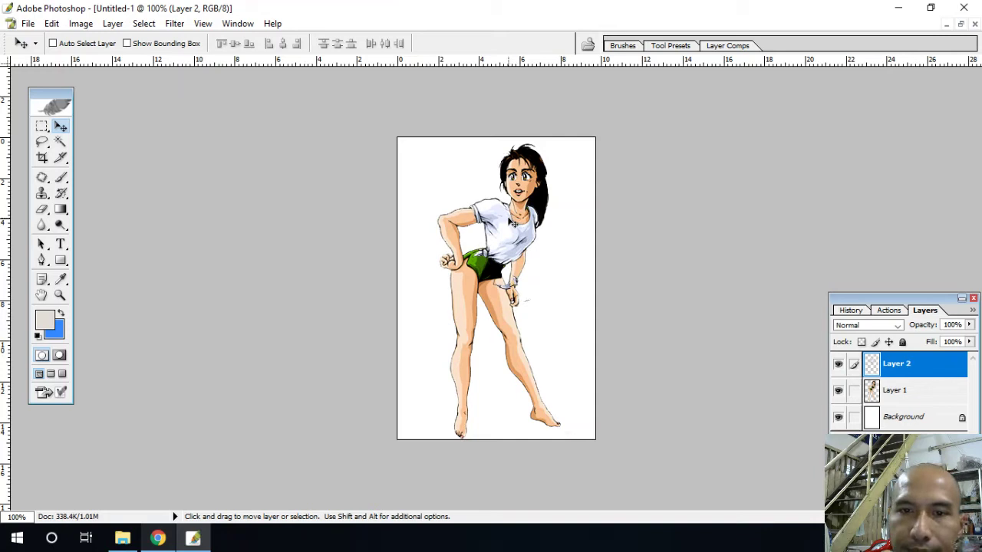
pyautogui.click(961, 25)
# Bring the Begin.jpg parts sheet to the front and maximize it.
pyautogui.moveTo(390, 273); pyautogui.dragTo(279, 162)
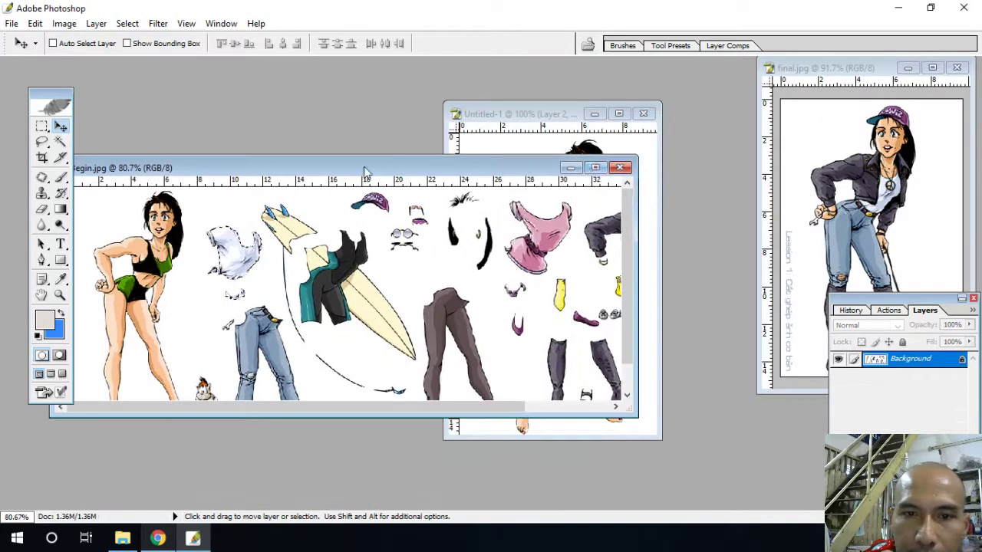
pyautogui.doubleClick(606, 161)
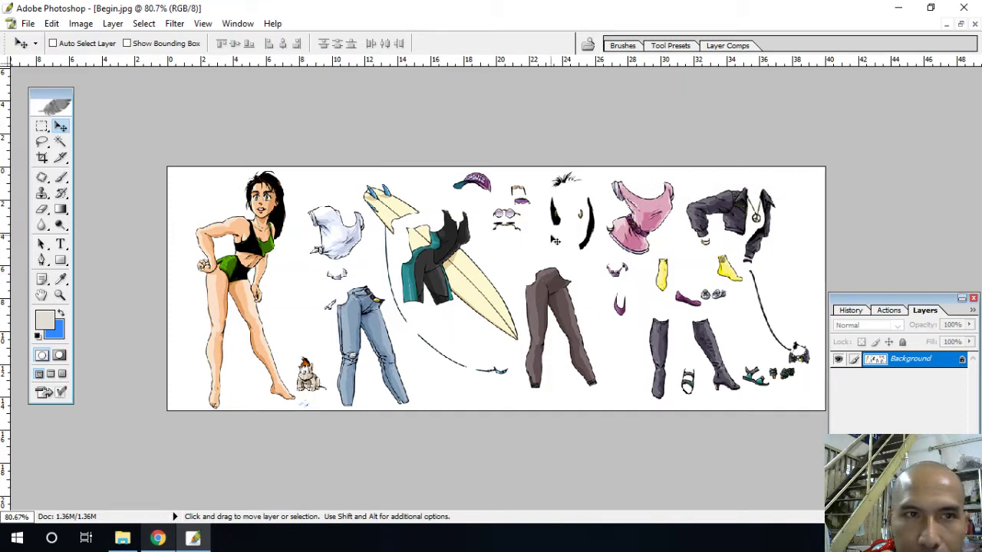
pyautogui.click(143, 24)
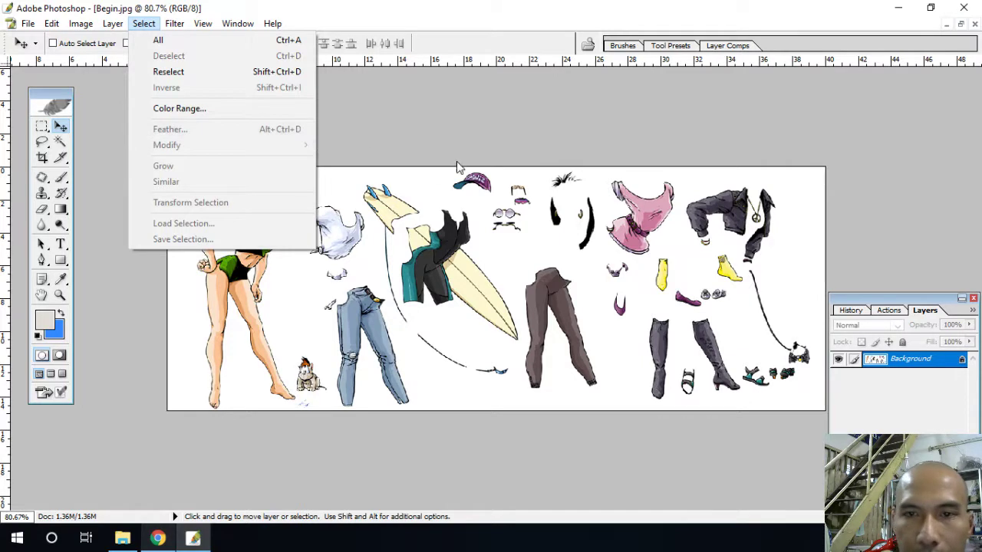
pyautogui.click(430, 193)
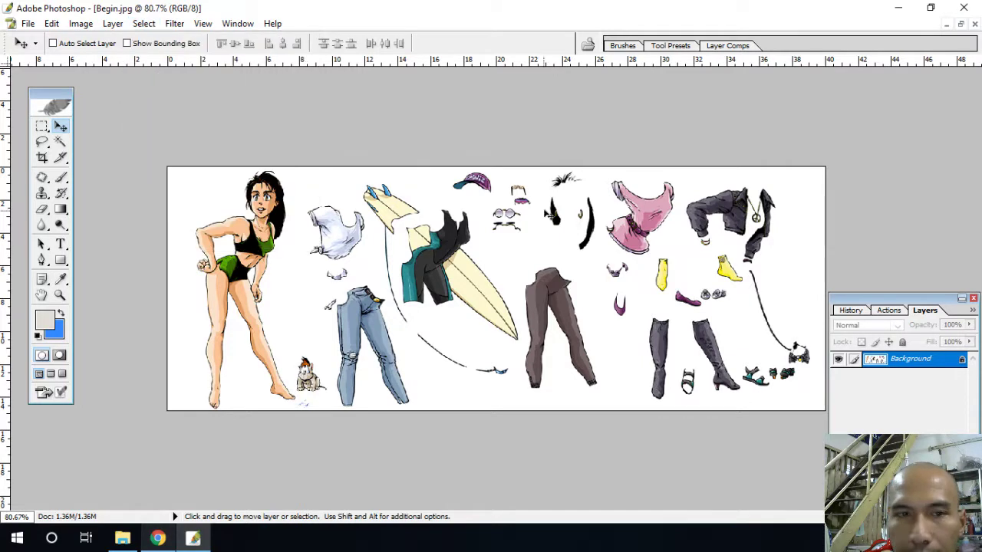
# Lasso the dark jacket and subtract its white background with the Magic Wand.
pyautogui.click(43, 143)
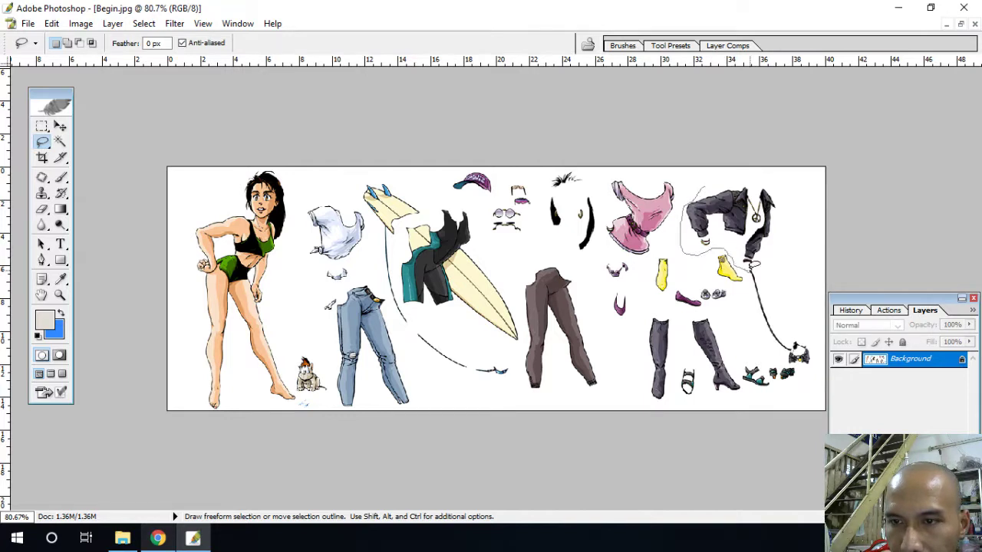
pyautogui.moveTo(759, 173); pyautogui.dragTo(756, 173)
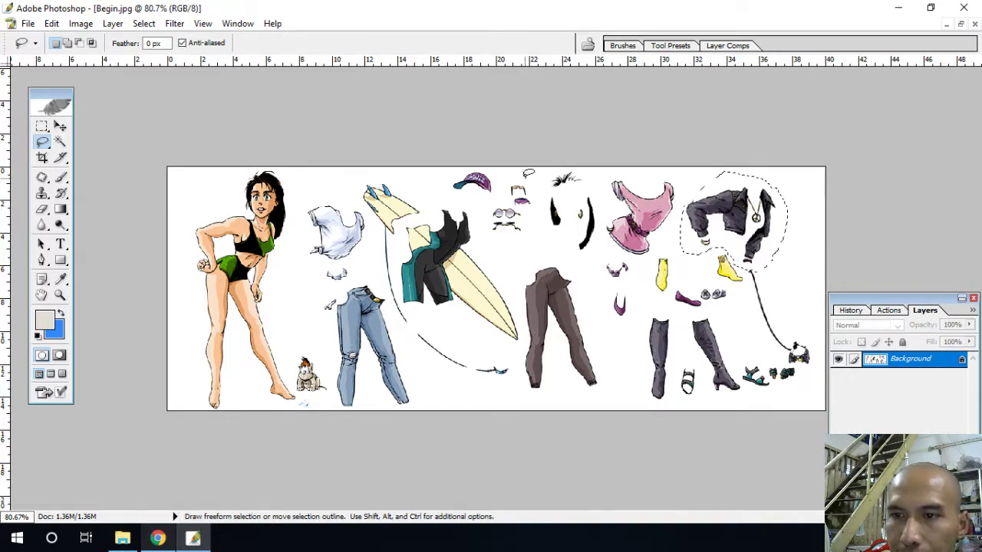
pyautogui.click(59, 143)
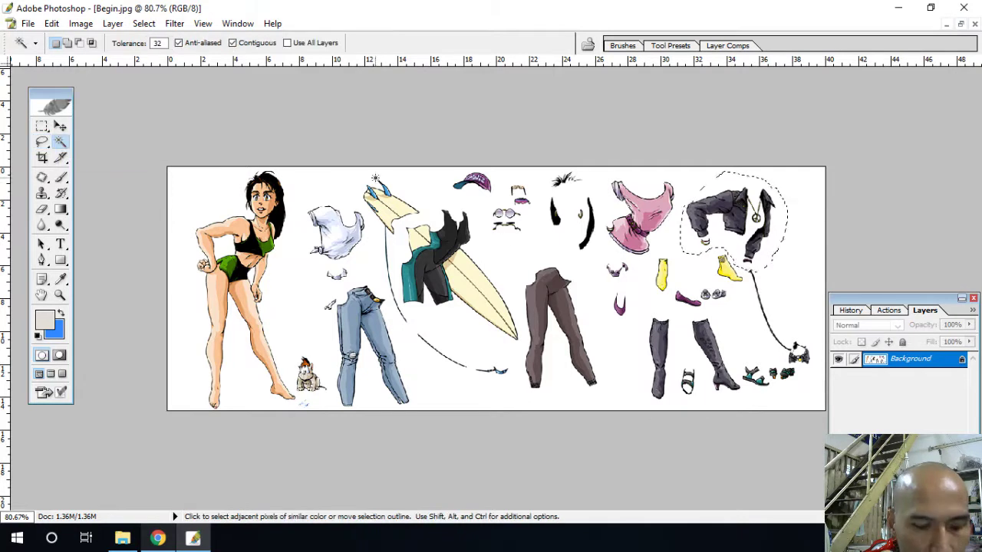
pyautogui.keyDown('alt'); pyautogui.click(764, 254); pyautogui.keyUp('alt')
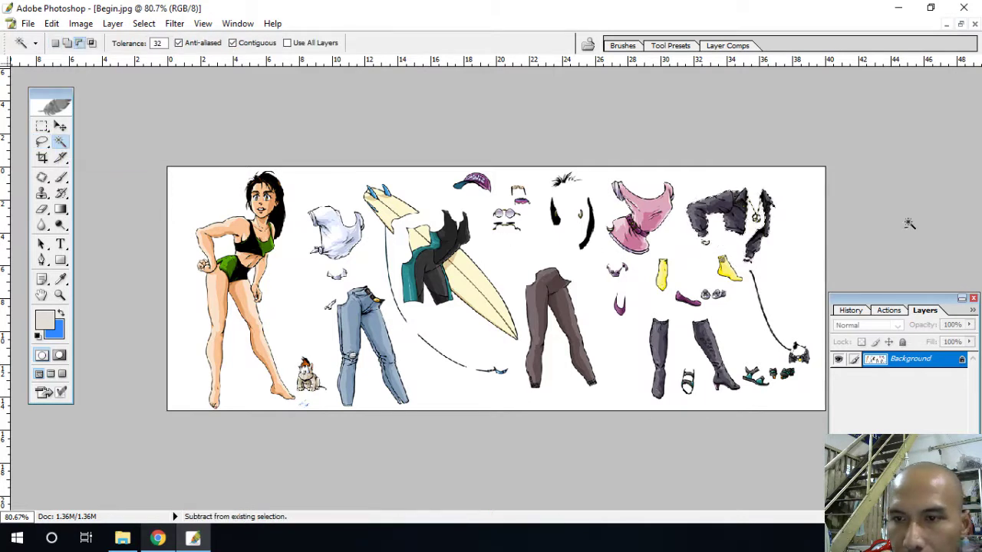
pyautogui.click(961, 24)
# Move the jacket selection into Untitled-1 as Layer 3, fitted over the girl's torso.
pyautogui.moveTo(491, 169); pyautogui.dragTo(236, 181)
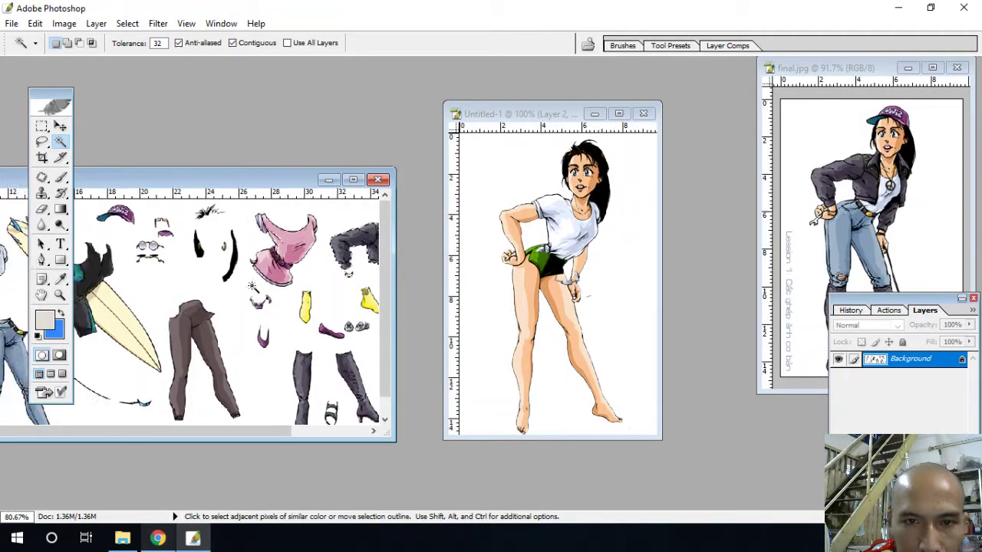
pyautogui.press('v')
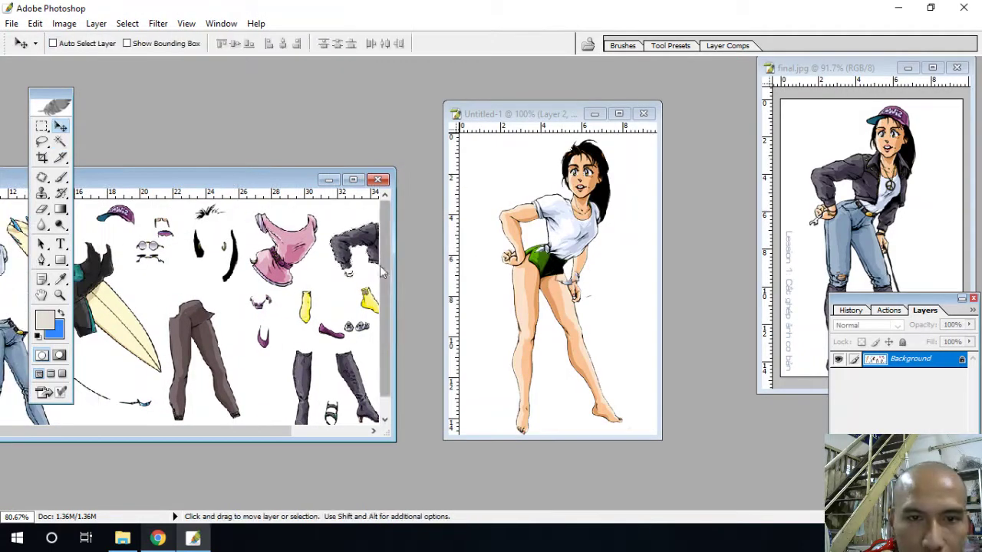
pyautogui.moveTo(351, 249)
pyautogui.mouseDown()
pyautogui.moveTo(522, 242)
pyautogui.moveTo(507, 232)
pyautogui.mouseUp()
pyautogui.click(619, 113)
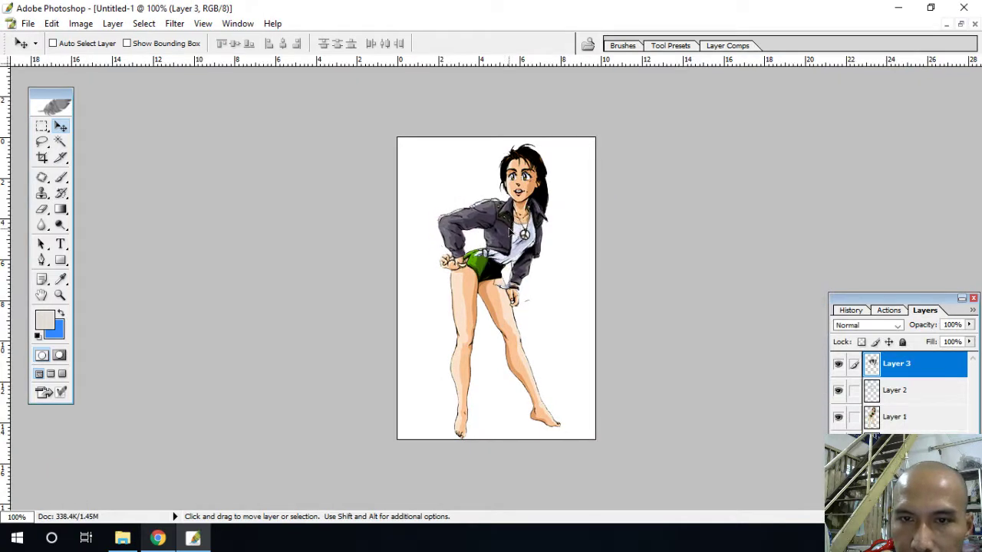
pyautogui.moveTo(507, 232); pyautogui.dragTo(510, 231)
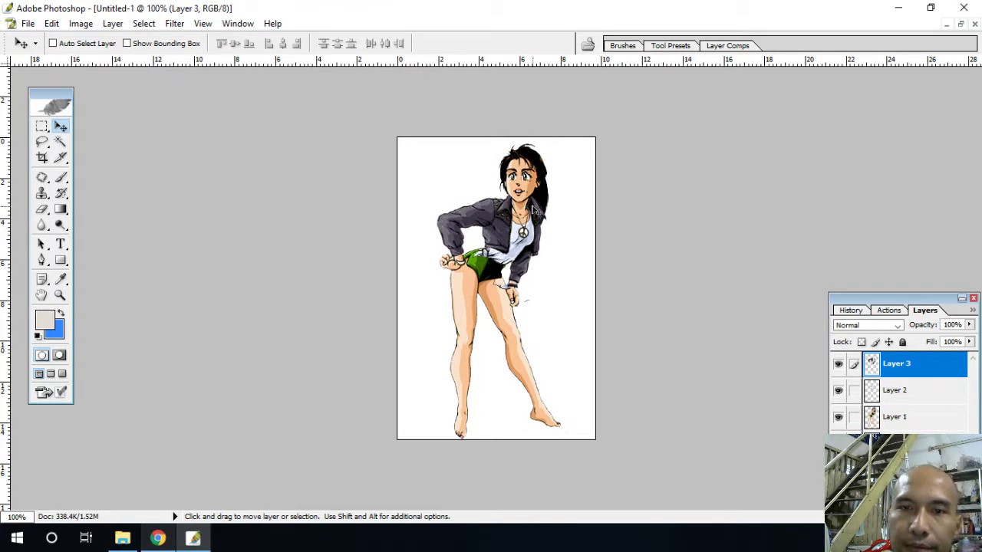
pyautogui.click(959, 25)
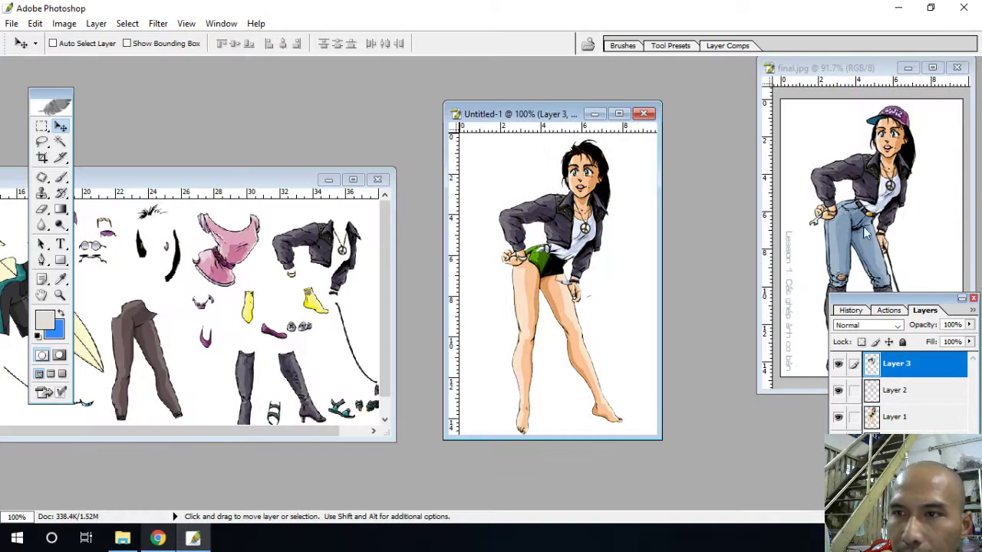
# Lasso the purple cap on the maximized parts sheet and Alt-subtract its white background.
pyautogui.click(352, 180)
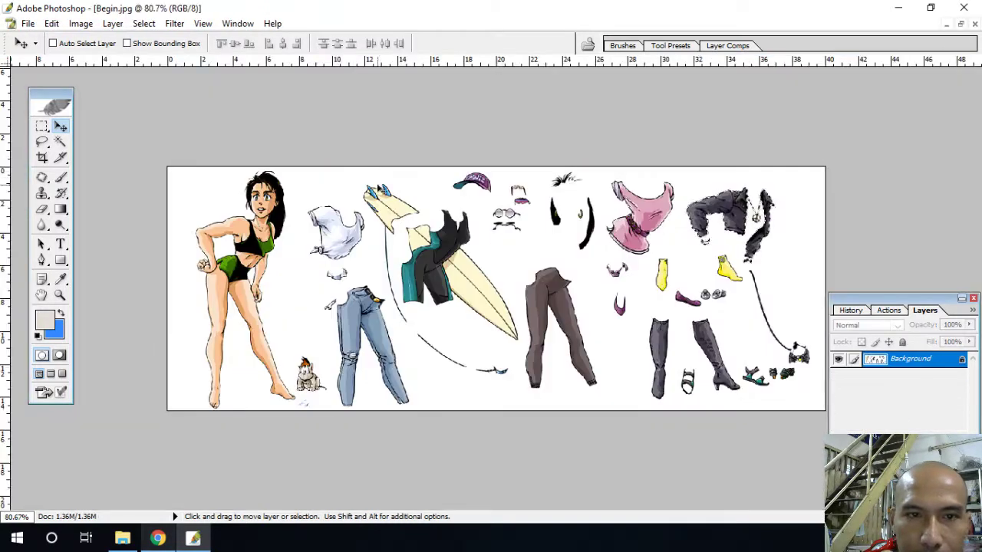
pyautogui.click(43, 141)
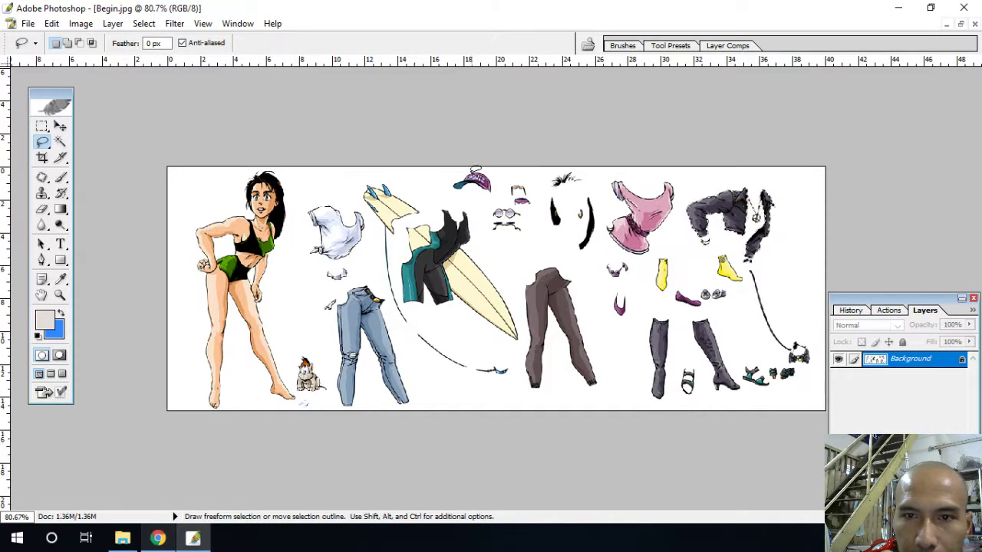
pyautogui.moveTo(500, 175); pyautogui.dragTo(495, 196)
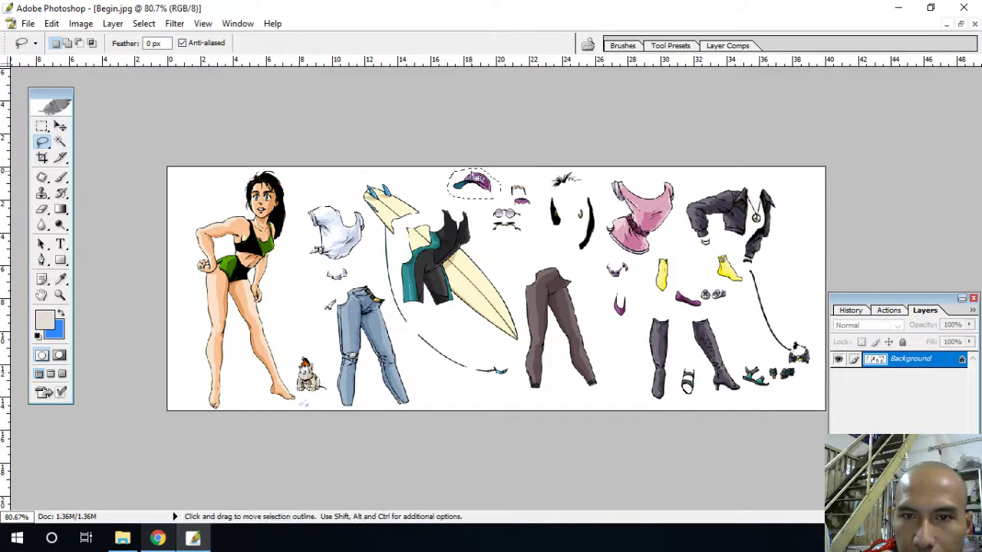
pyautogui.click(60, 142)
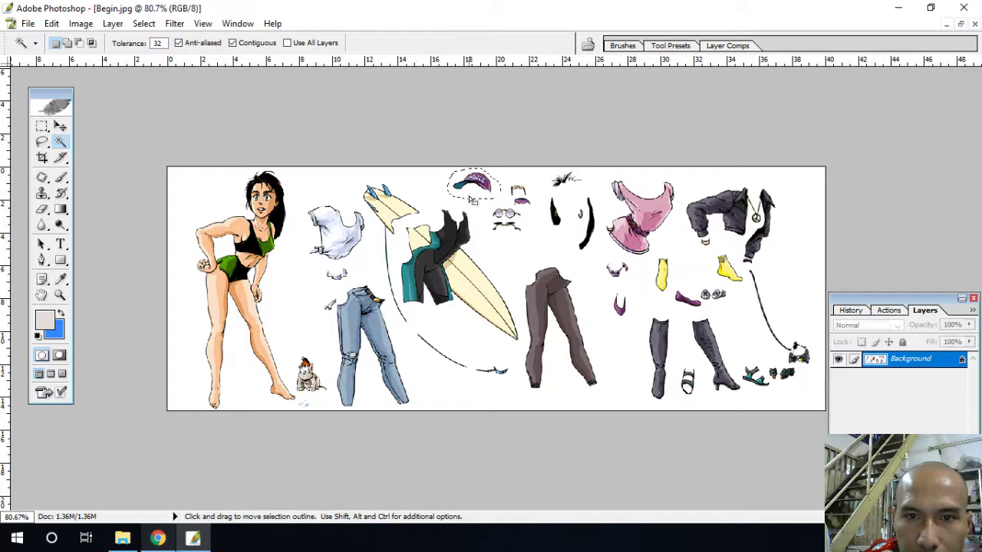
pyautogui.press('alt')
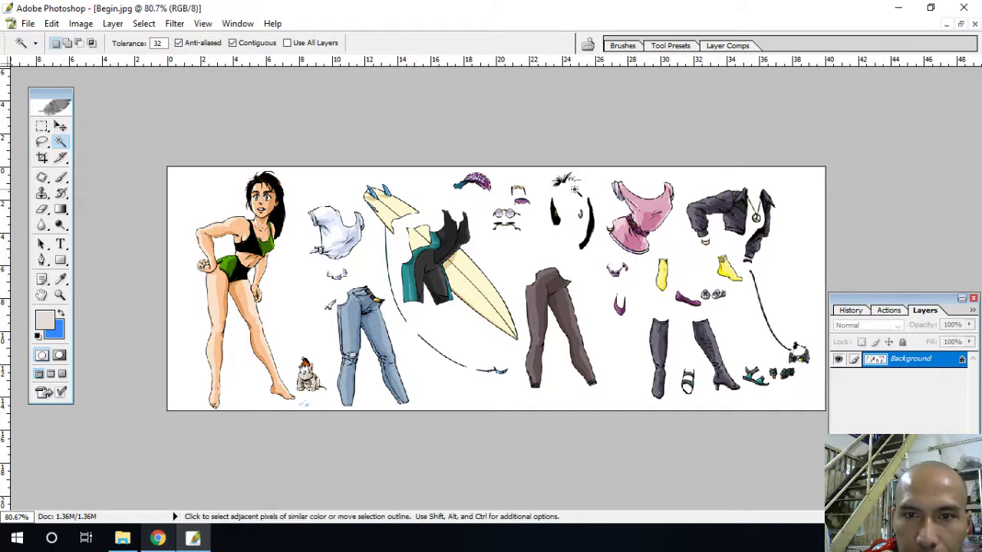
# Move the cap onto the girl's head in Untitled-1 as Layer 4.
pyautogui.click(958, 24)
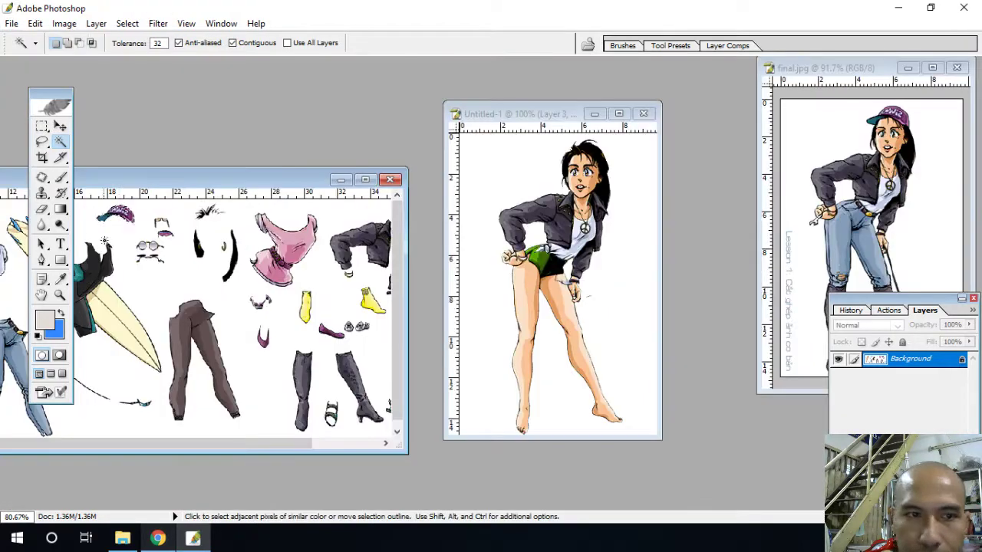
pyautogui.press('v')
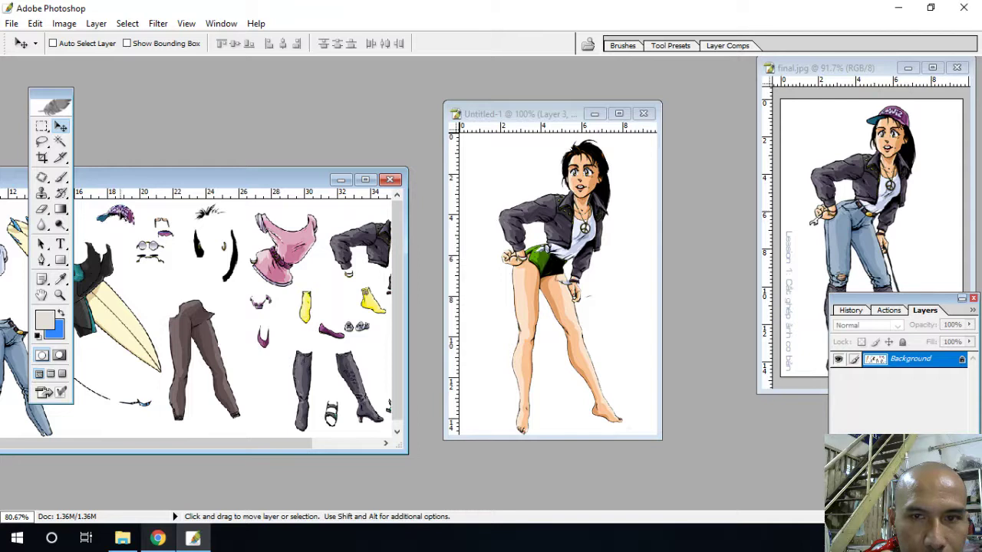
pyautogui.moveTo(124, 218); pyautogui.dragTo(595, 156)
pyautogui.click(624, 114)
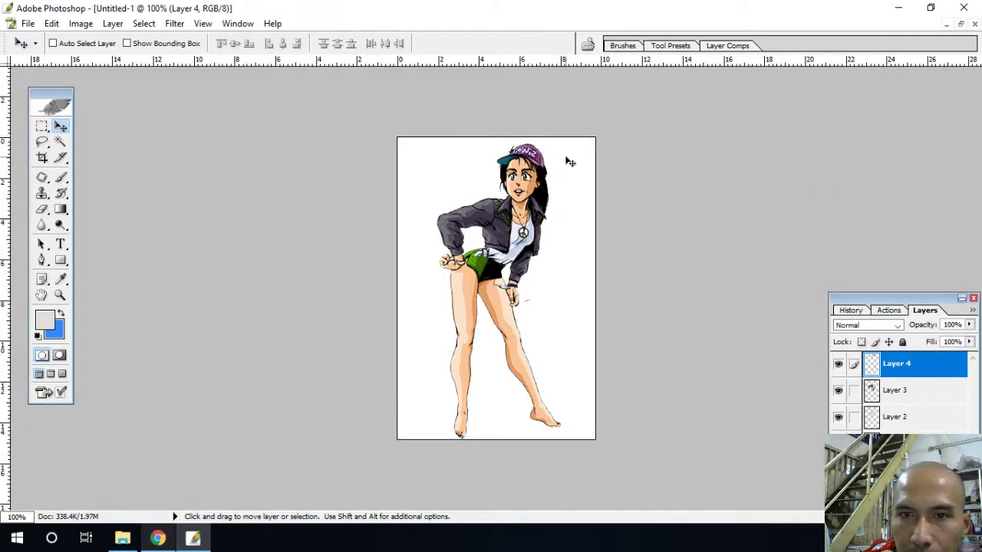
# Lasso the blue jeans on the parts sheet, undoing a stray Magic Wand background click.
pyautogui.click(960, 24)
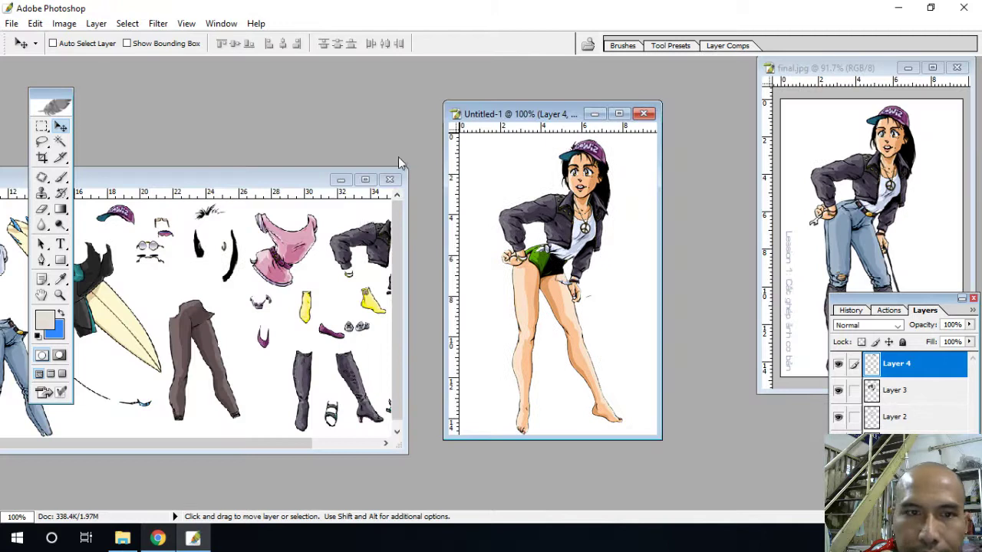
pyautogui.click(365, 180)
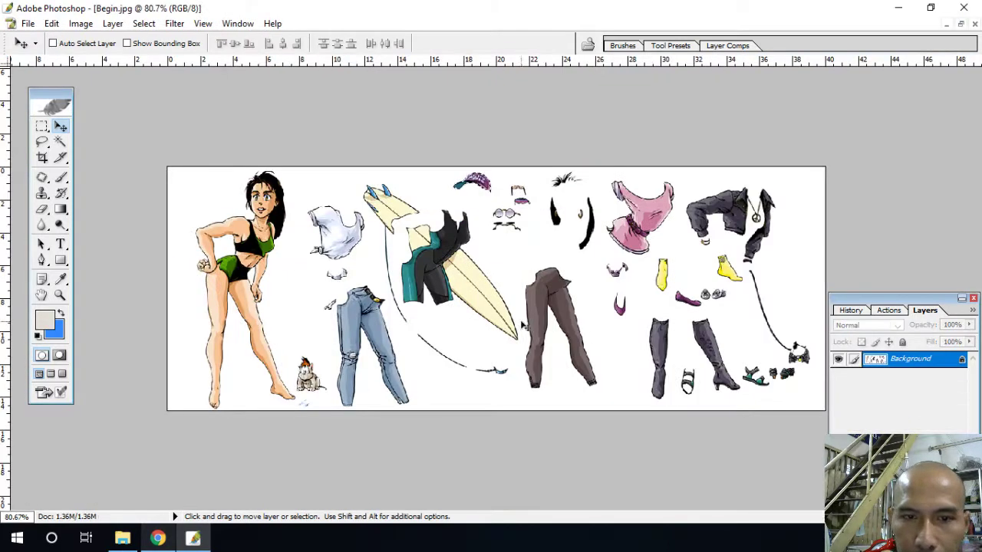
pyautogui.click(42, 141)
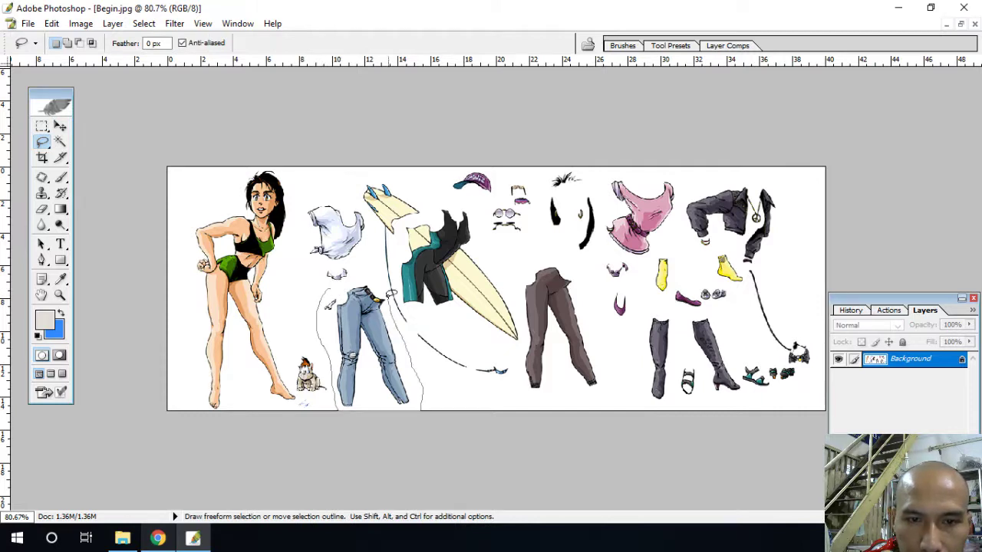
pyautogui.moveTo(420, 405); pyautogui.dragTo(418, 408)
pyautogui.click(60, 141)
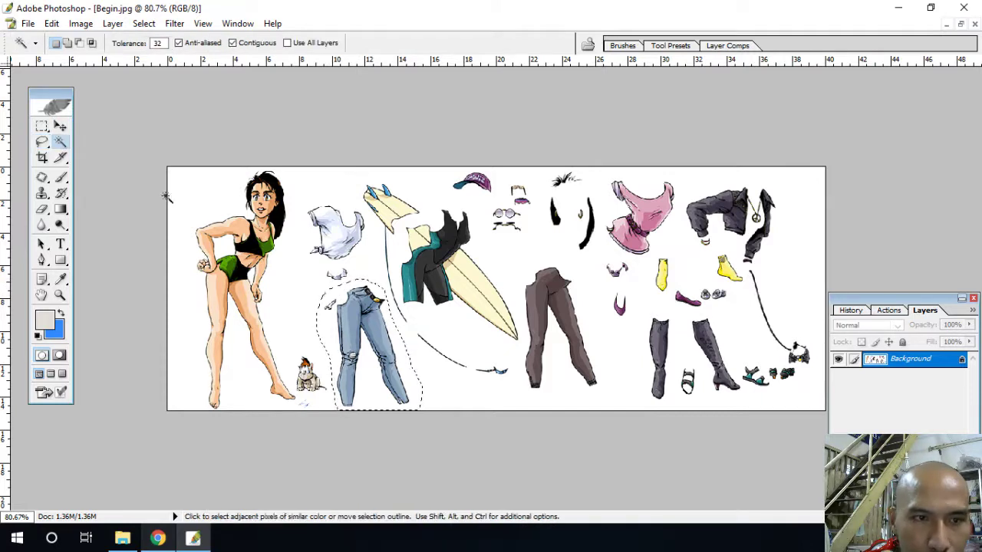
pyautogui.click(405, 351)
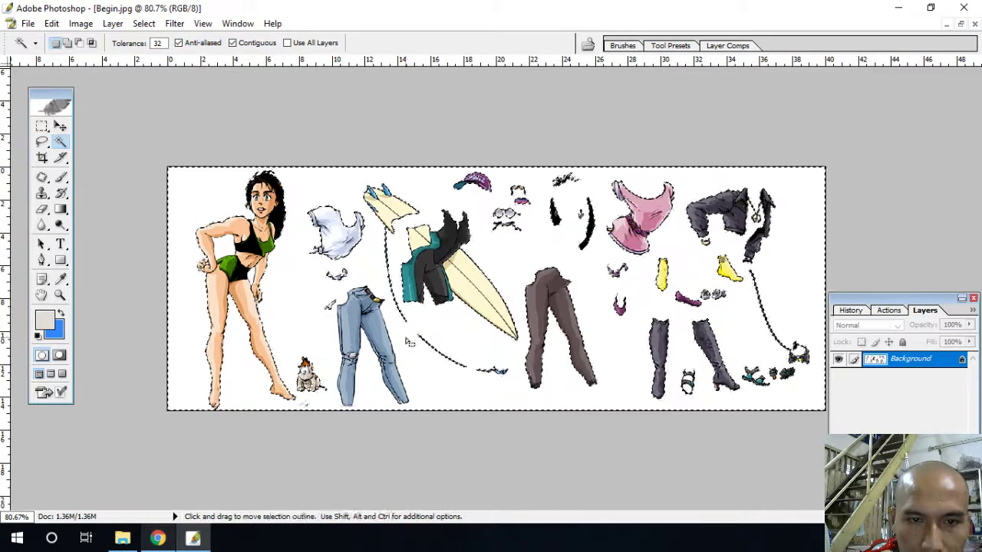
pyautogui.hotkey('ctrl', 'z')
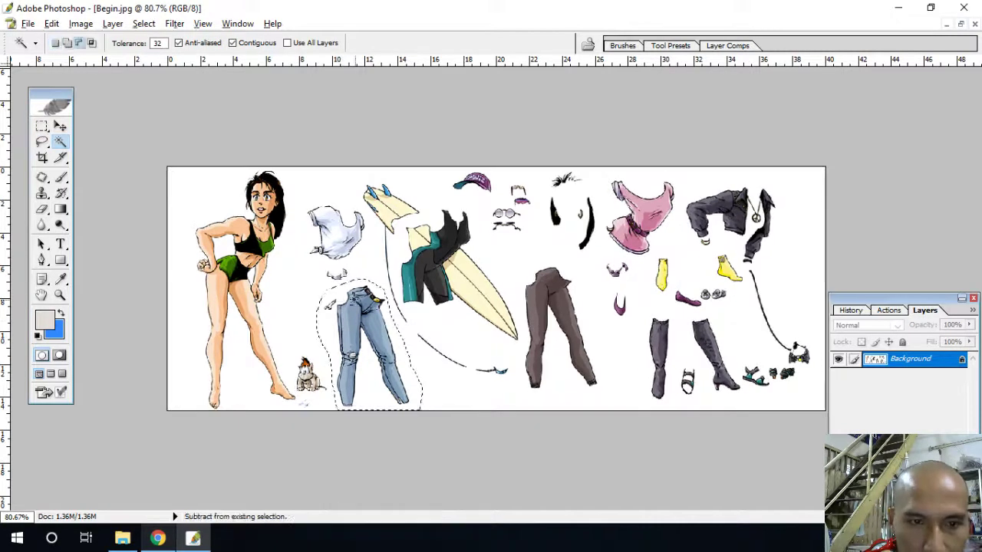
# Drag the jeans onto the girl's legs in Untitled-1 as Layer 5 and zoom in.
pyautogui.click(960, 24)
pyautogui.press('v')
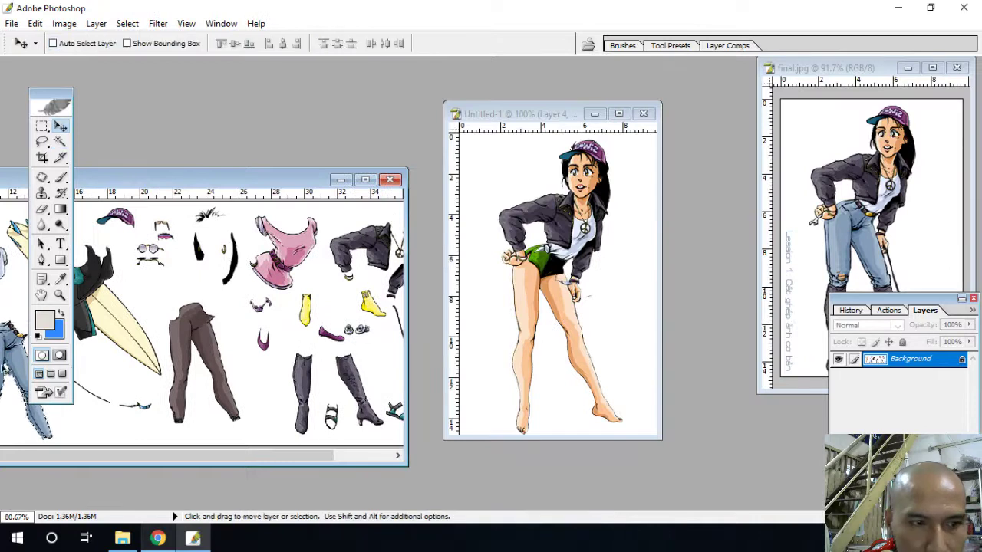
pyautogui.moveTo(17, 355)
pyautogui.mouseDown()
pyautogui.moveTo(548, 349)
pyautogui.moveTo(550, 304)
pyautogui.mouseUp()
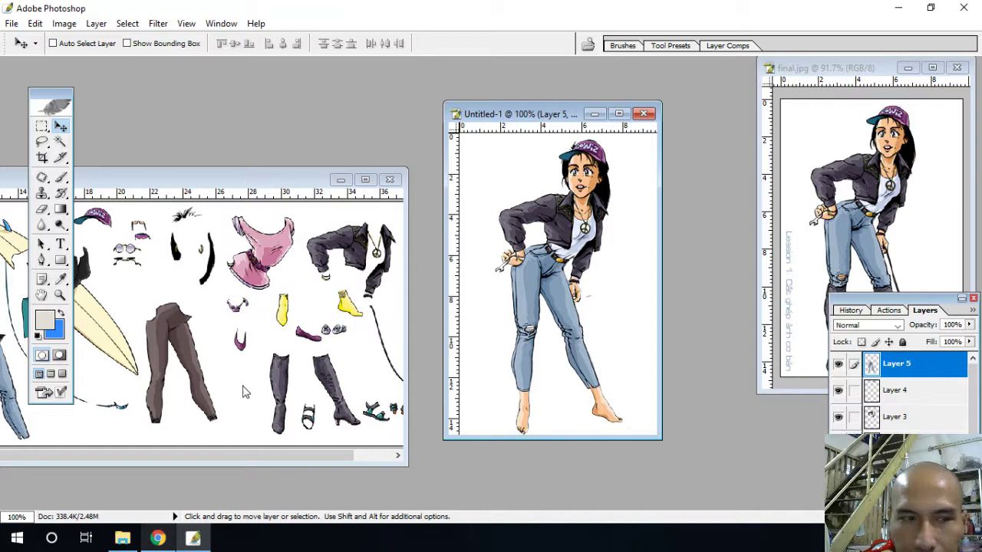
pyautogui.hotkey('ctrl', '+')
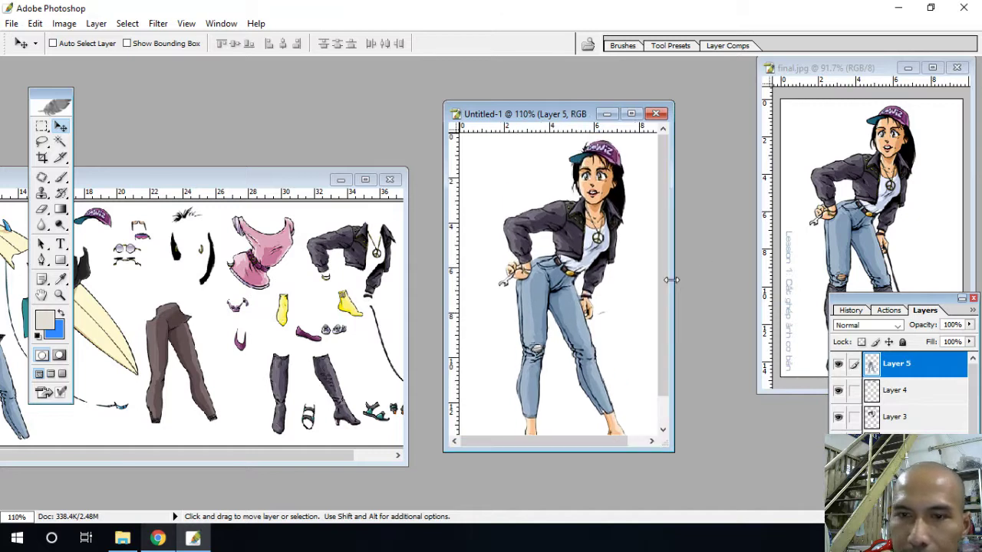
pyautogui.click(368, 180)
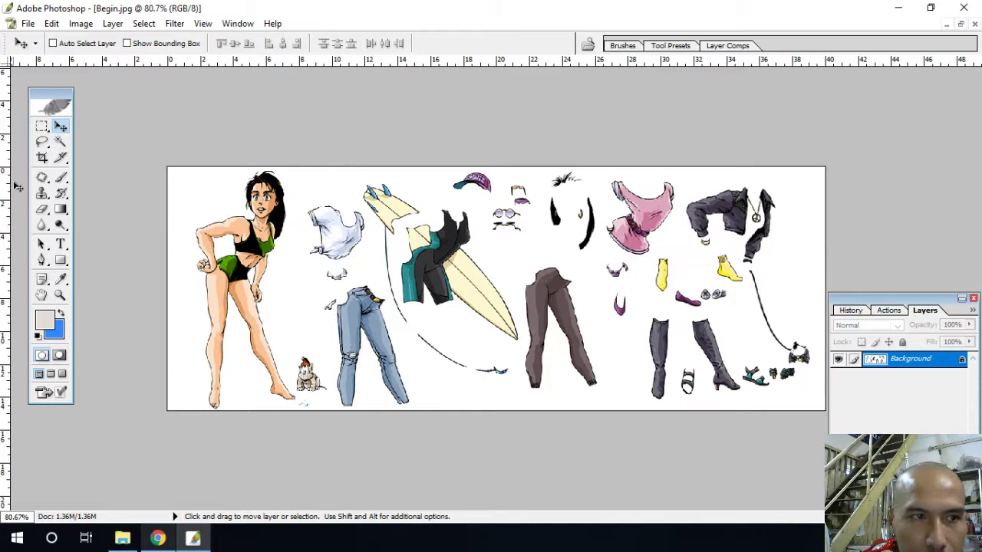
# Lasso the dark knee-high boots and subtract the white background with the Magic Wand.
pyautogui.click(42, 142)
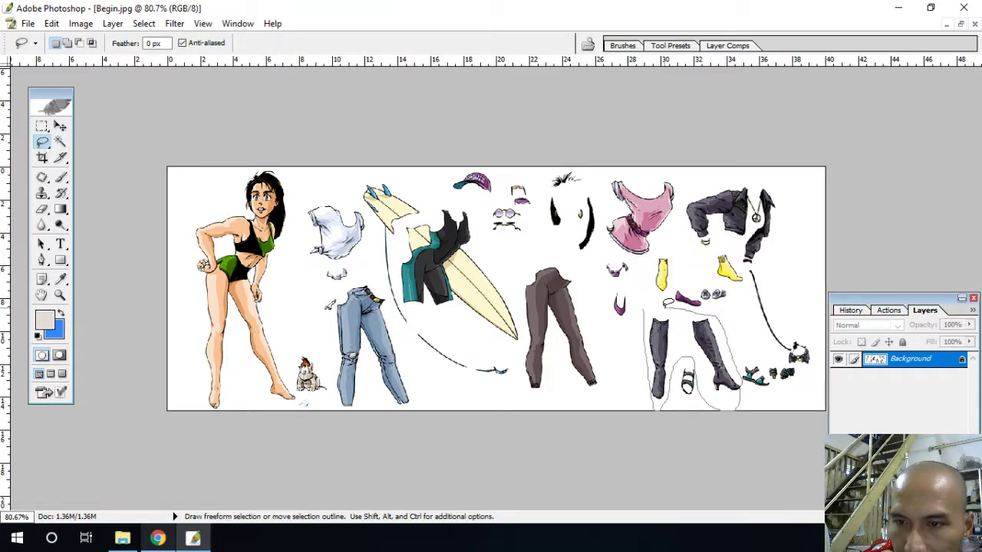
pyautogui.moveTo(668, 303); pyautogui.dragTo(666, 305)
pyautogui.click(60, 142)
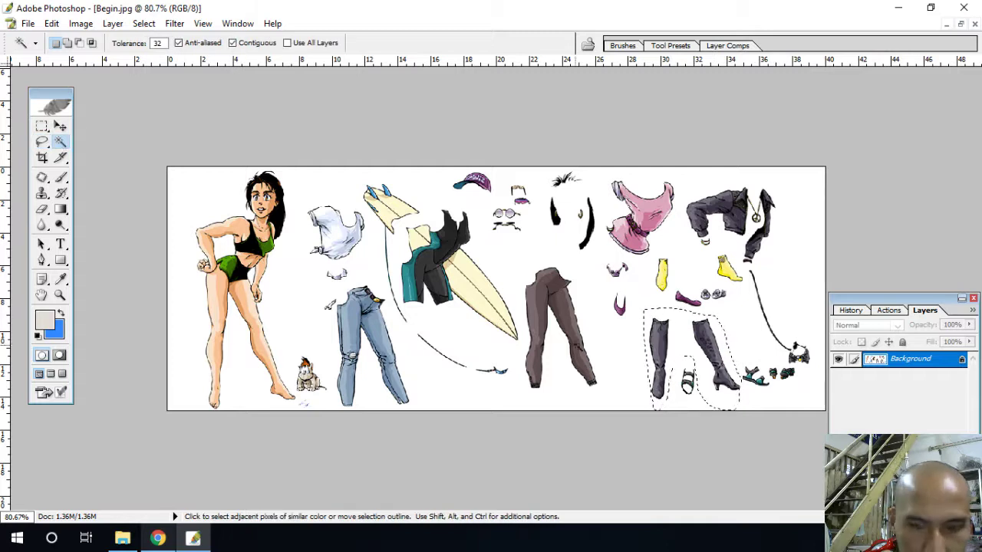
pyautogui.keyDown('alt'); pyautogui.click(685, 361); pyautogui.keyUp('alt')
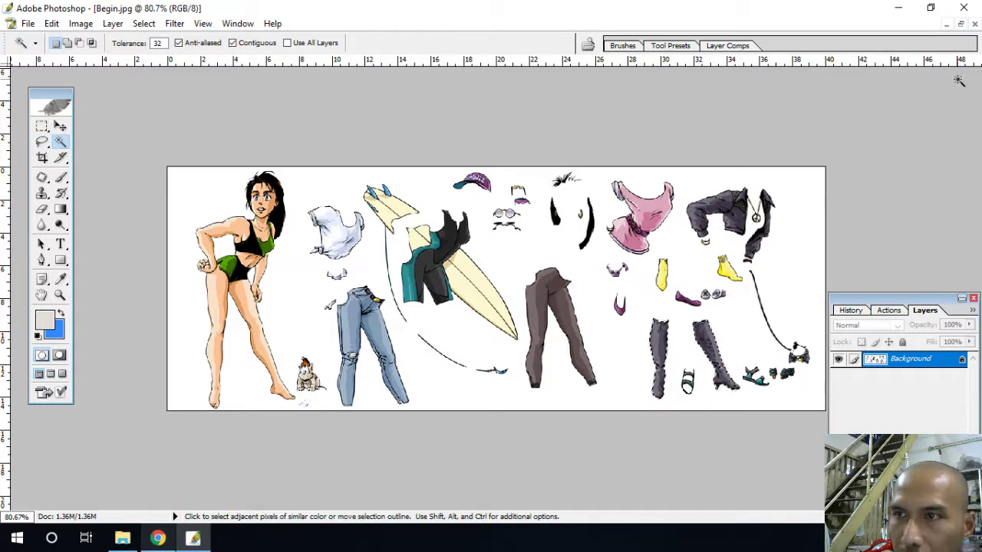
# Move the boots into Untitled-1 as Layer 6, positioned over the lower legs.
pyautogui.click(960, 24)
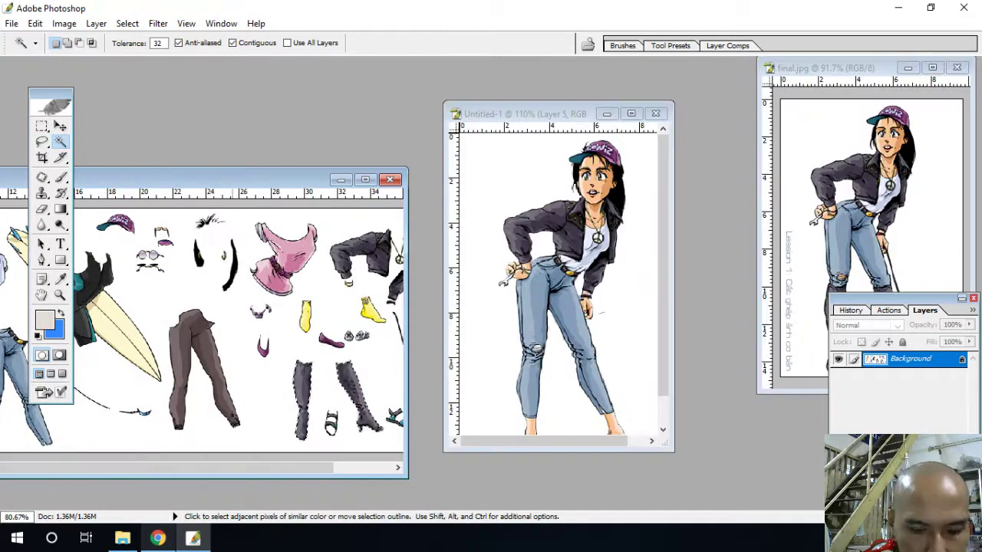
pyautogui.press('v')
pyautogui.moveTo(338, 399); pyautogui.dragTo(560, 406)
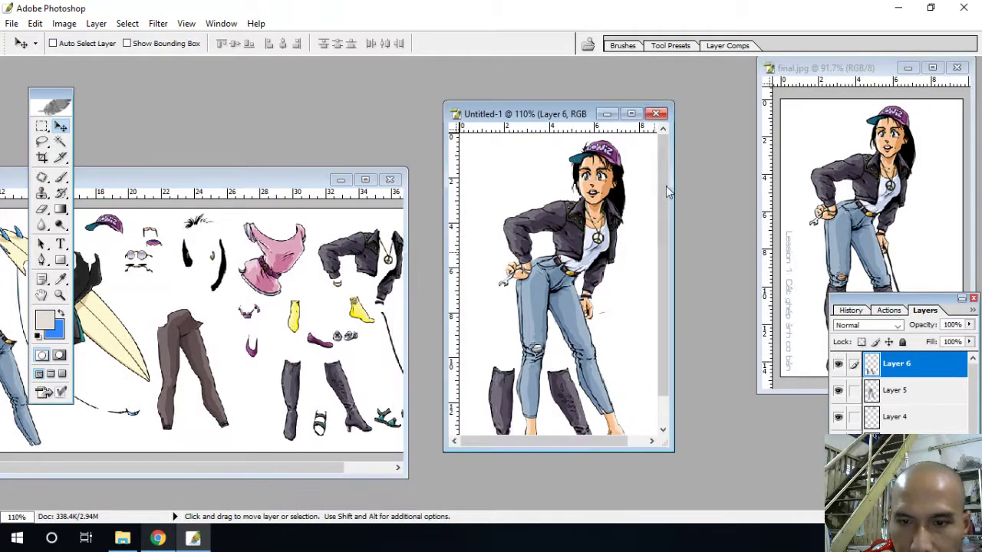
pyautogui.click(630, 113)
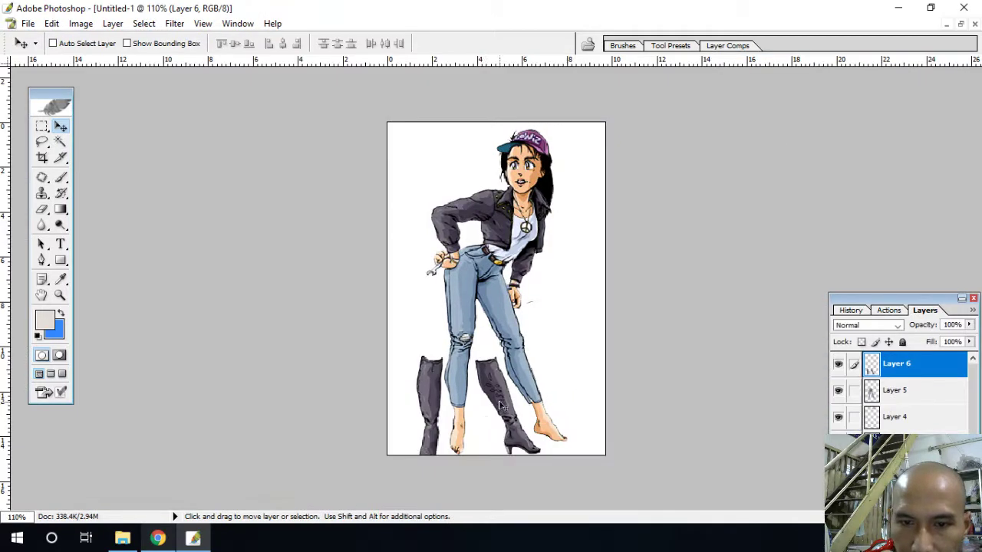
pyautogui.moveTo(500, 405); pyautogui.dragTo(522, 394)
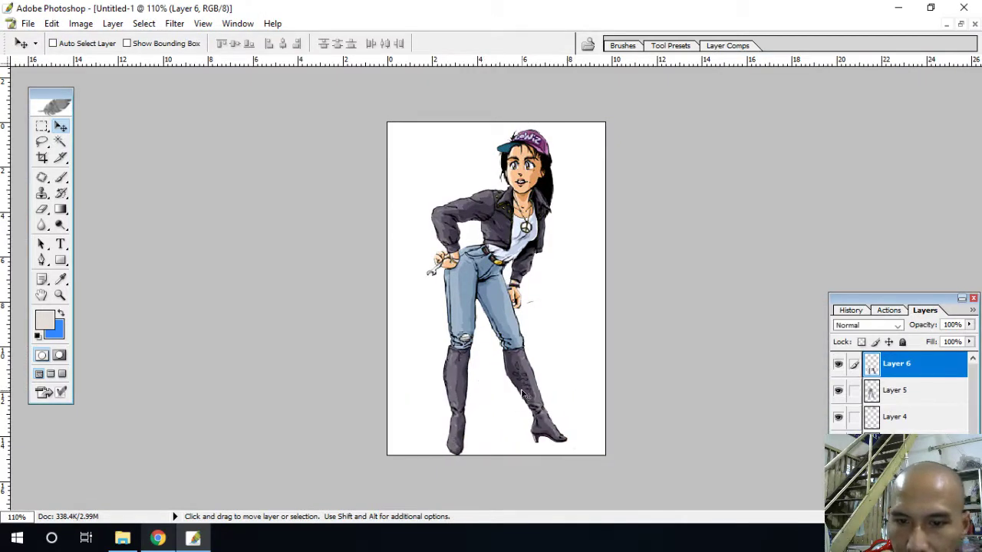